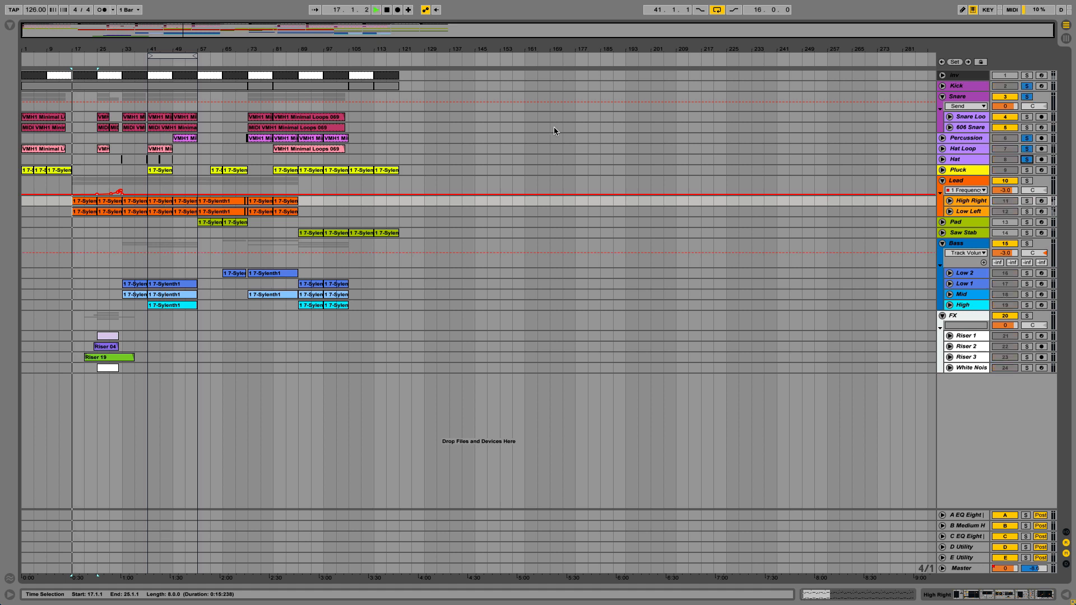
Select the looped section from bar 41 to bar 57, play it, and clear the track solos to hear the full mix.
click(173, 59)
click(171, 55)
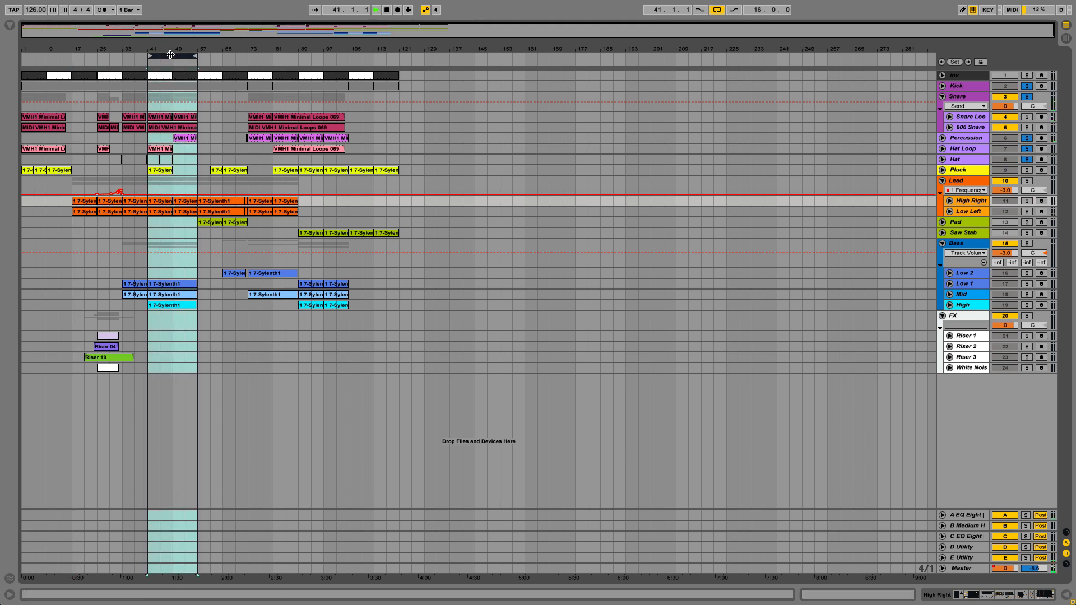
drag(161, 44, 363, 37)
key(space)
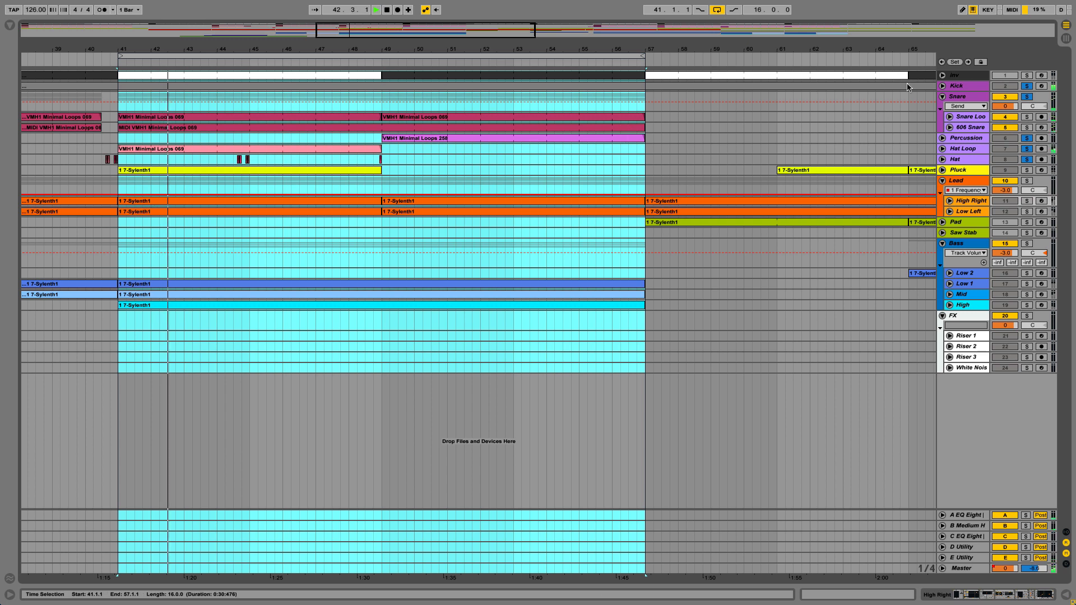
click(1028, 88)
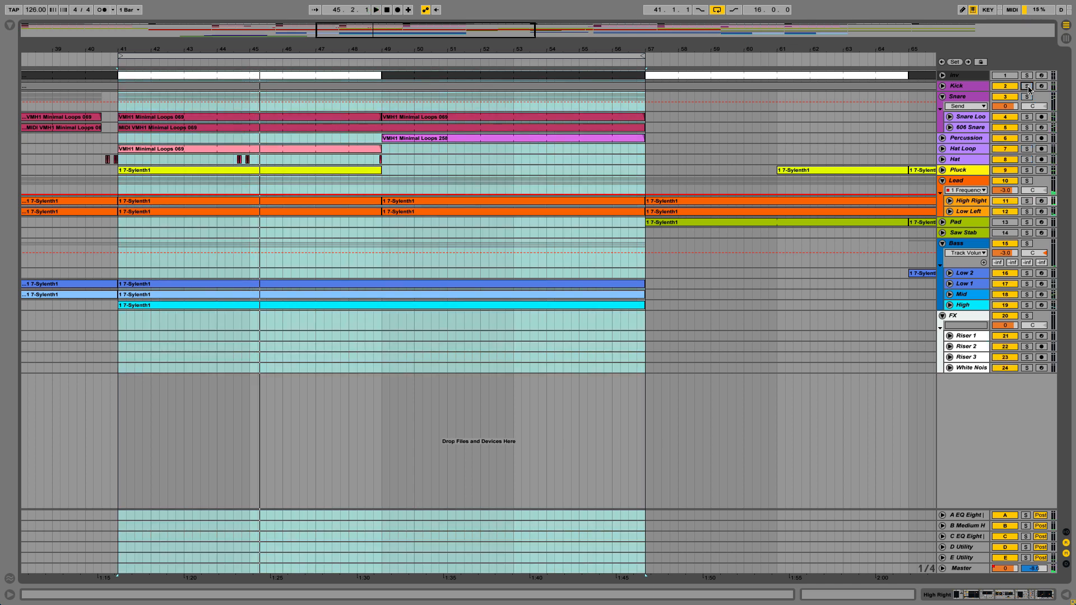
Unfold the Kick track, play it soloed and show its device chain.
click(943, 88)
key(space)
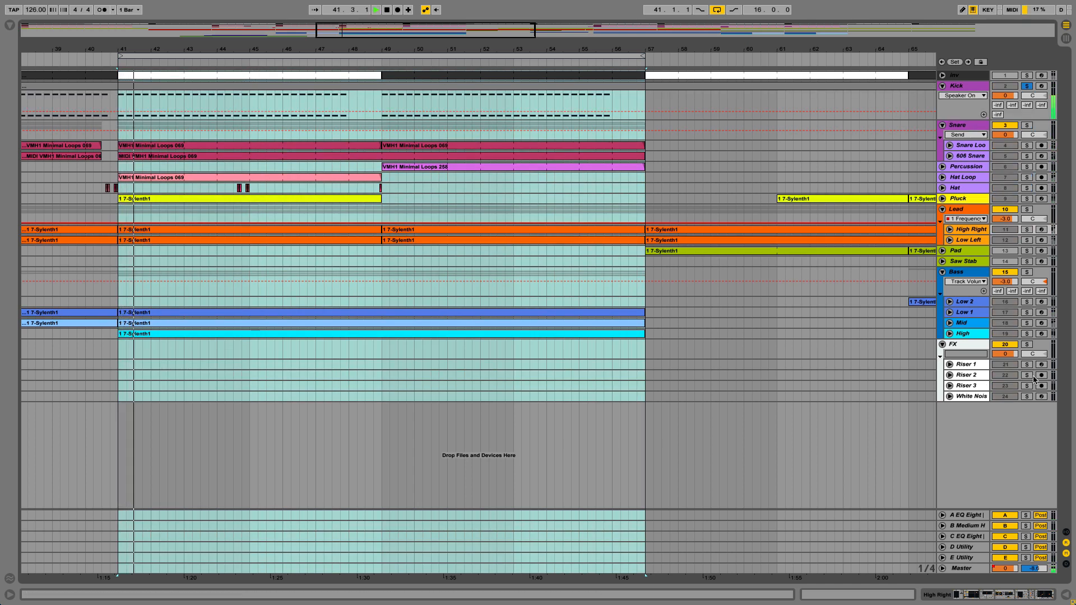
click(1004, 594)
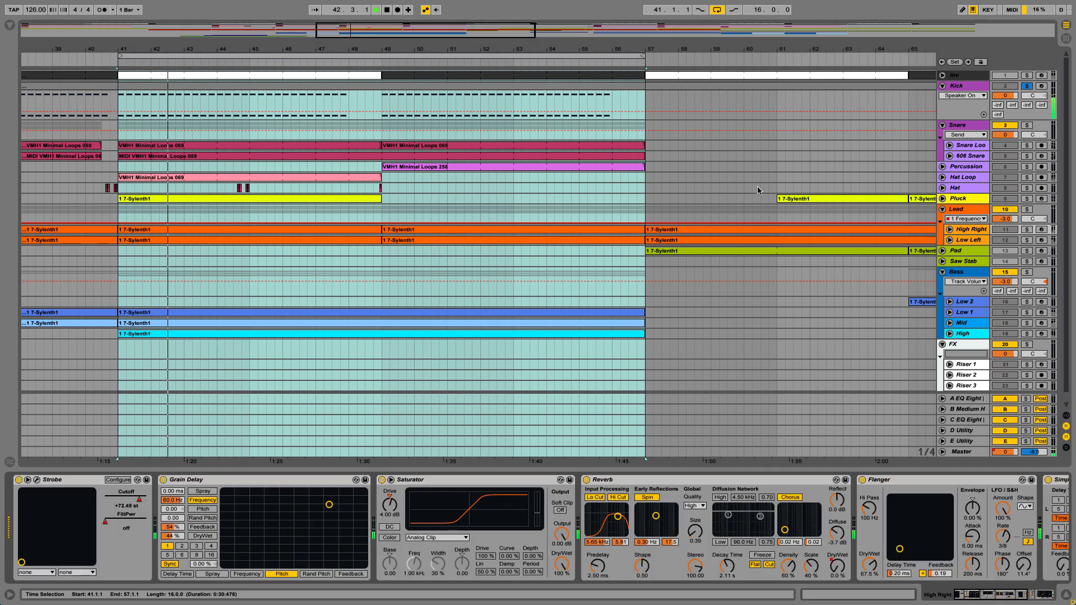
click(980, 89)
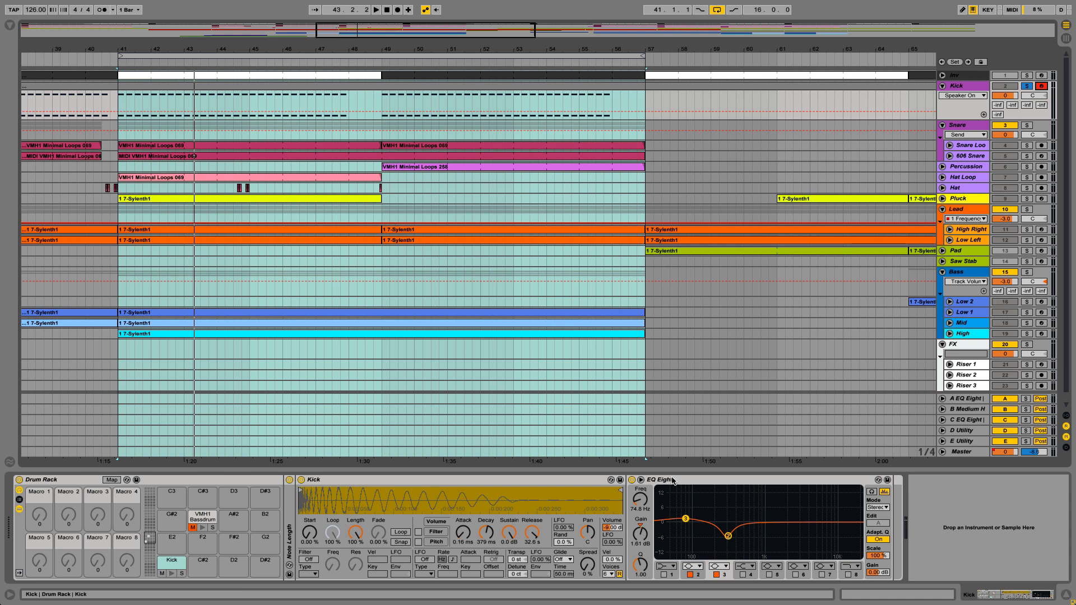
Bypass and re-enable the Kick's EQ Eight to compare its curve, and select band 2 to inspect its settings.
click(631, 480)
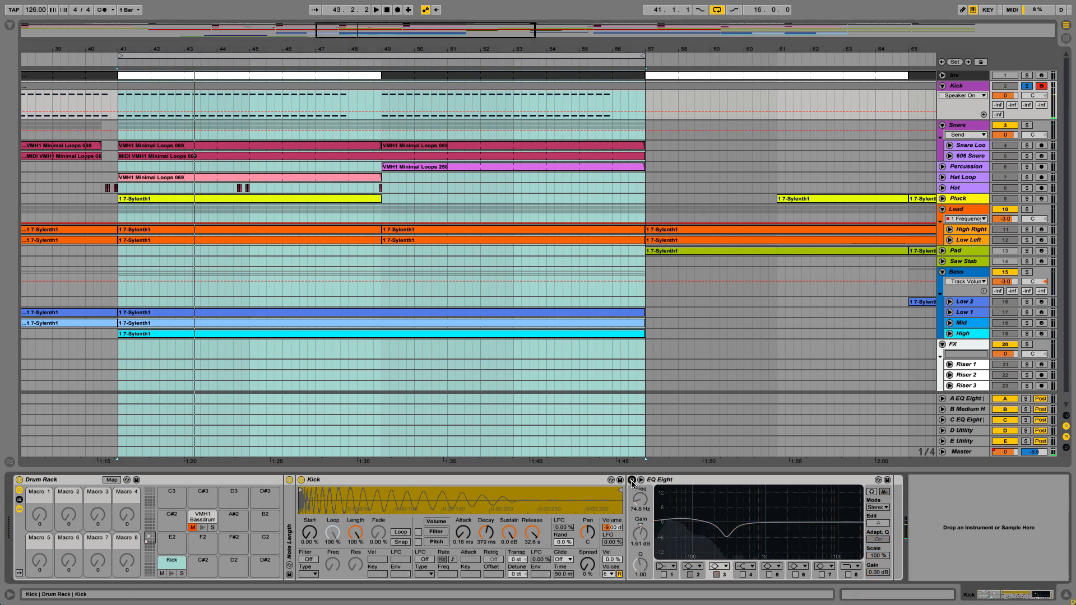
click(632, 480)
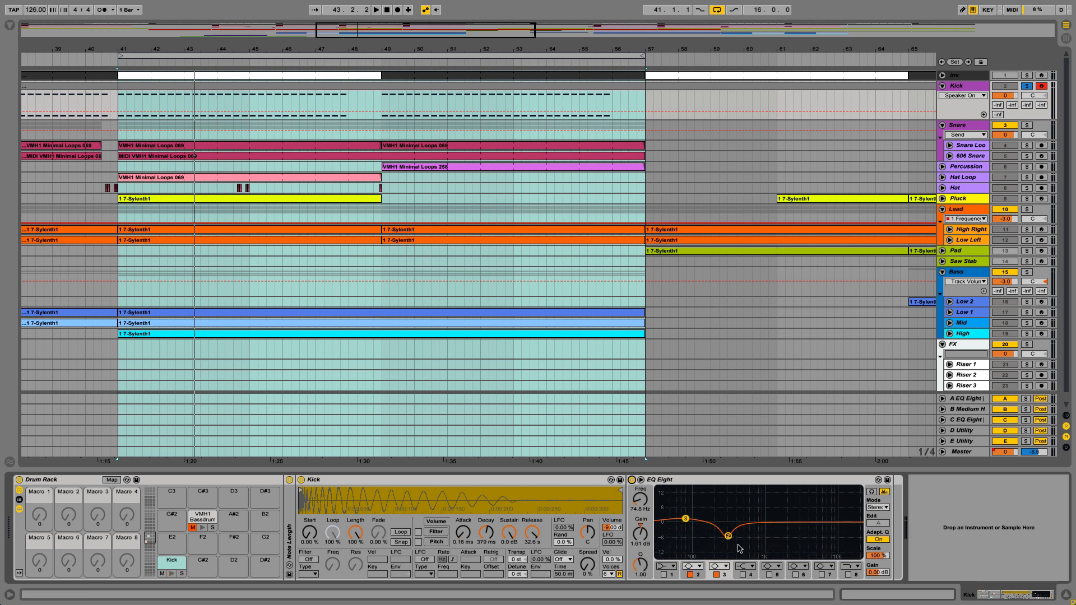
click(699, 578)
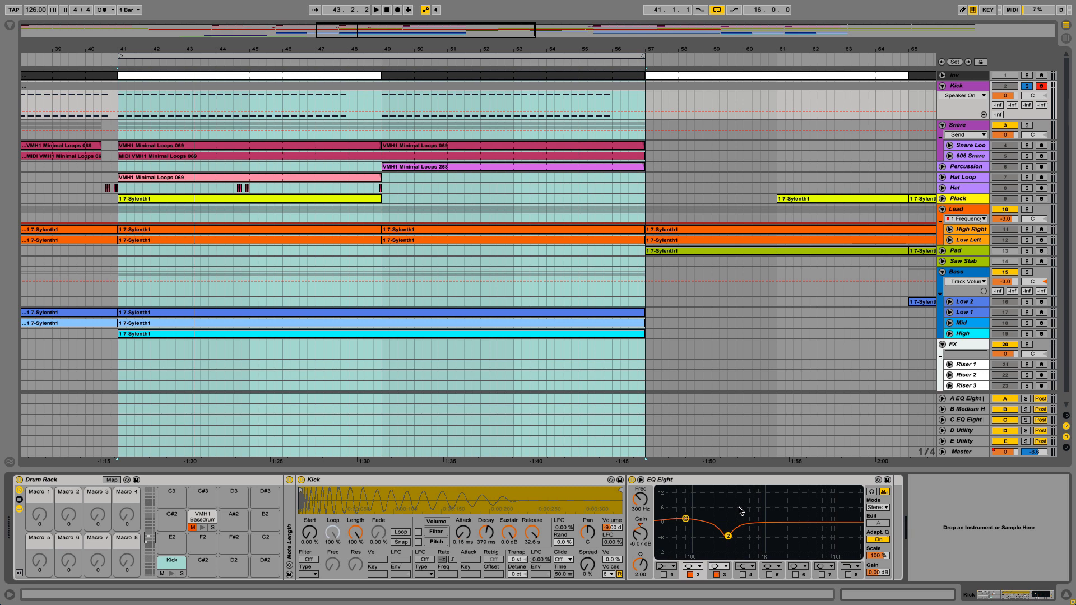
Solo the Snare group, check its tracks in the session mixer and play the group in the arrangement.
click(1028, 125)
click(757, 156)
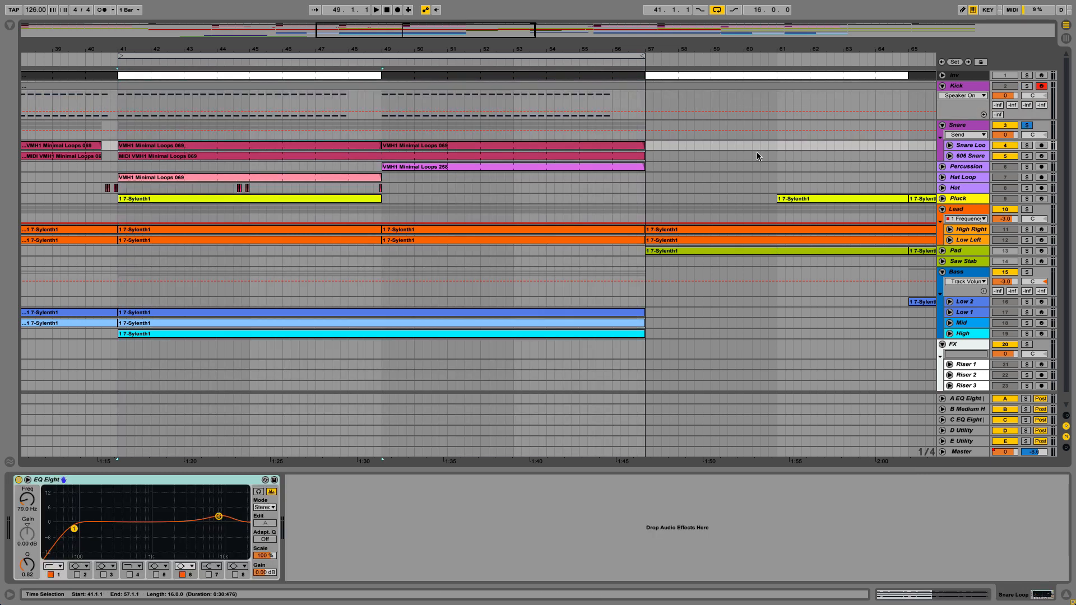
key(Tab)
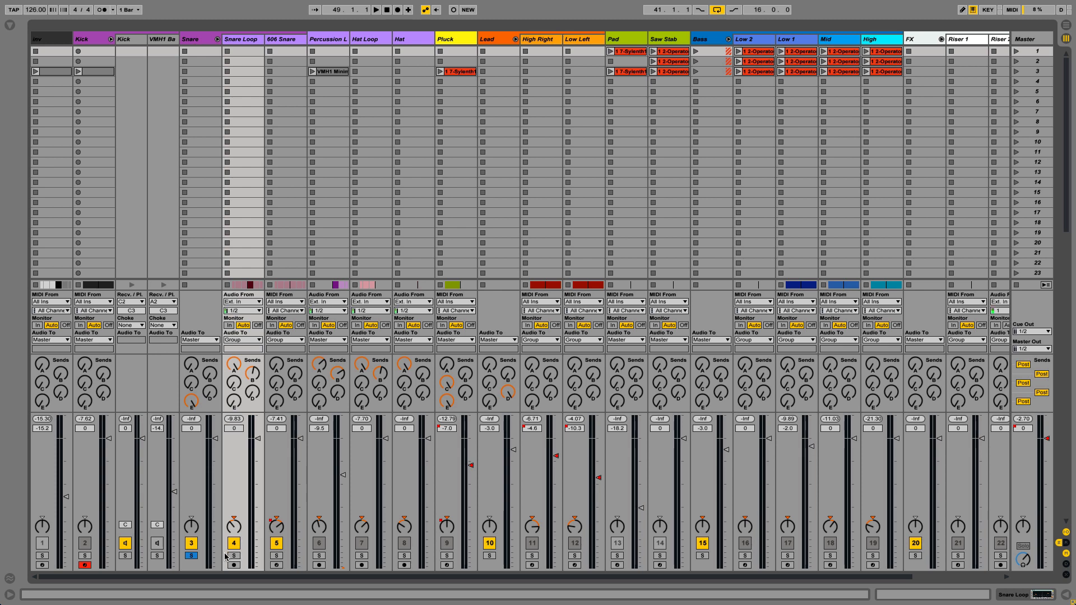
key(Tab)
key(space)
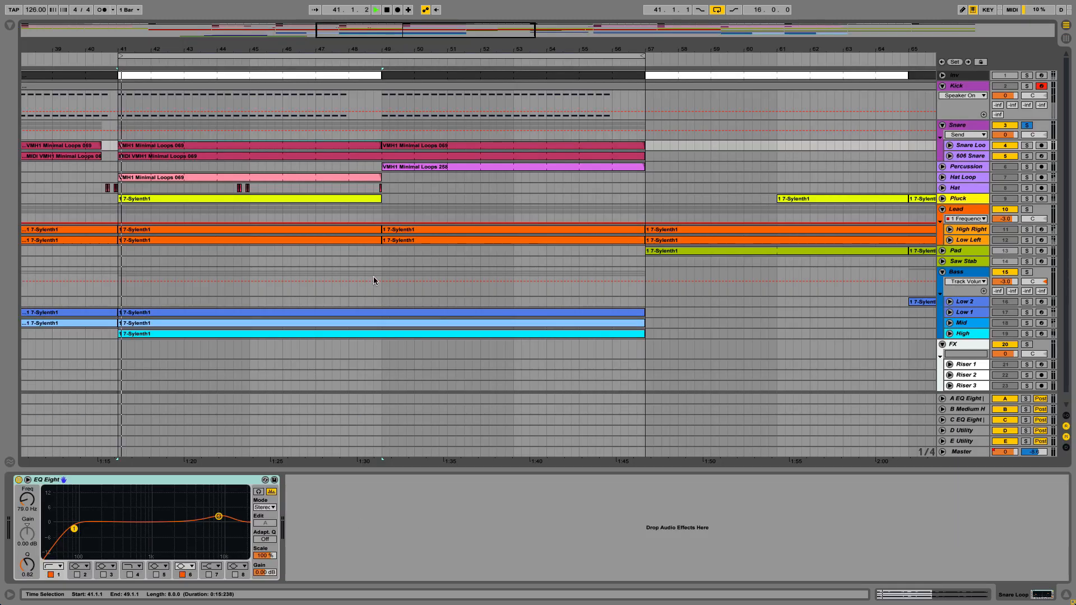
Unfold the two tracks in the Snare group, open the Snare Loop's clip envelope and play that track soloed.
click(949, 145)
click(949, 174)
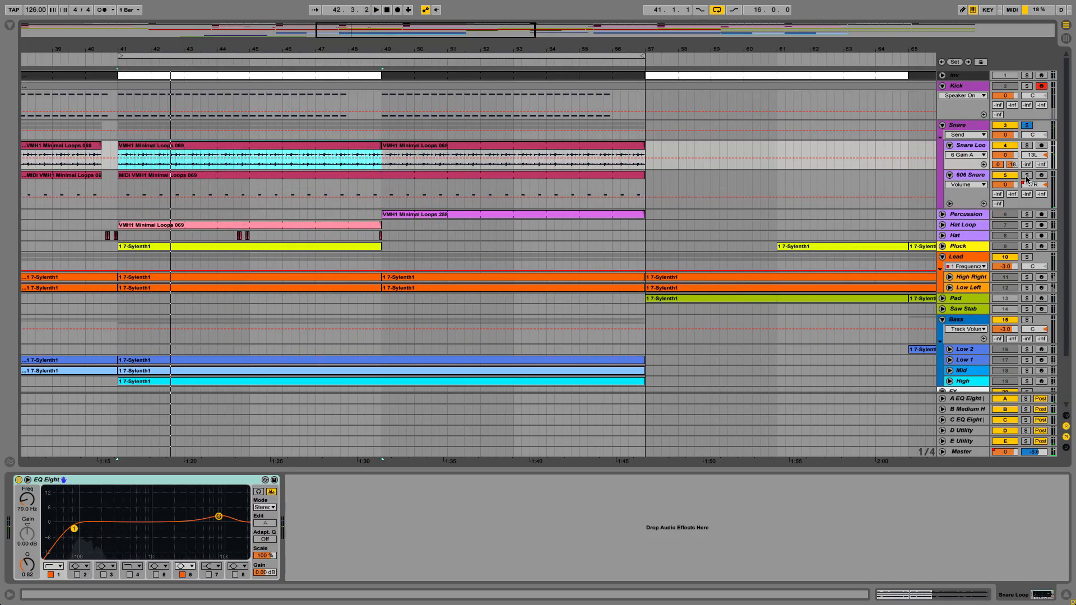
click(971, 147)
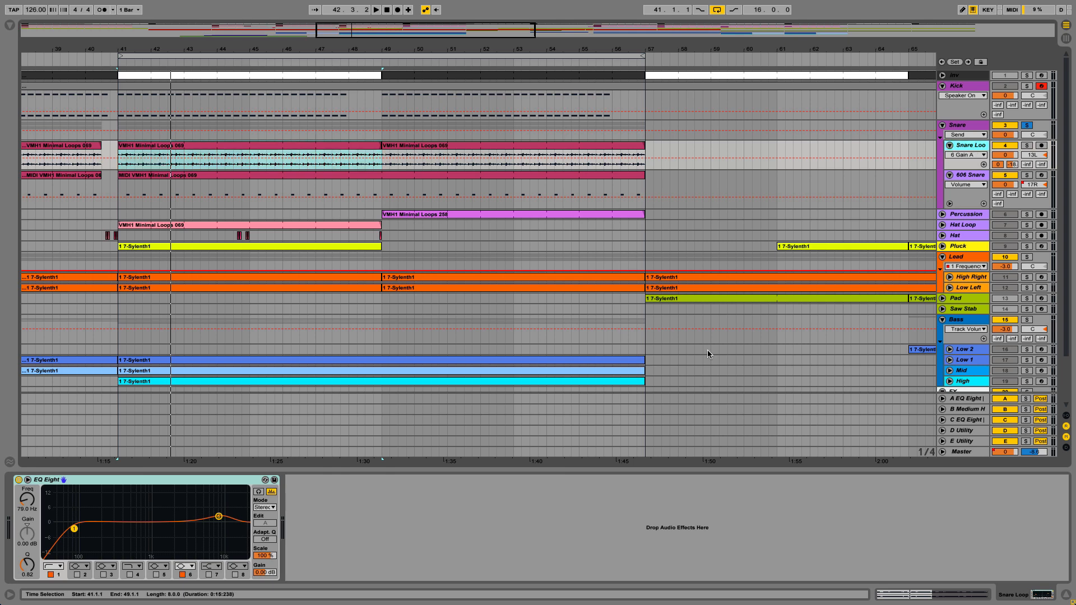
click(919, 595)
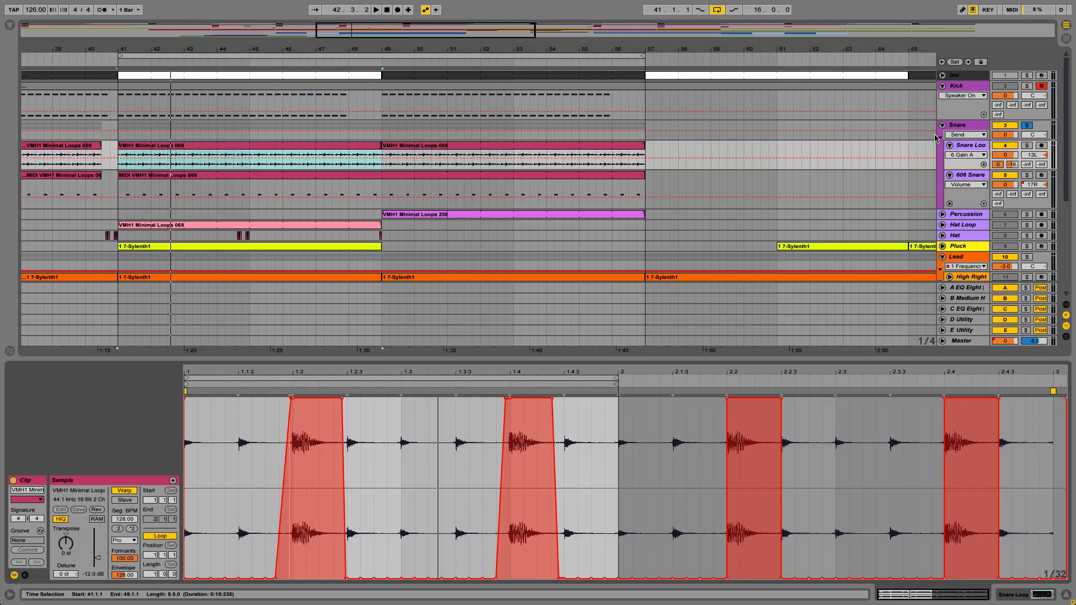
click(1027, 146)
key(space)
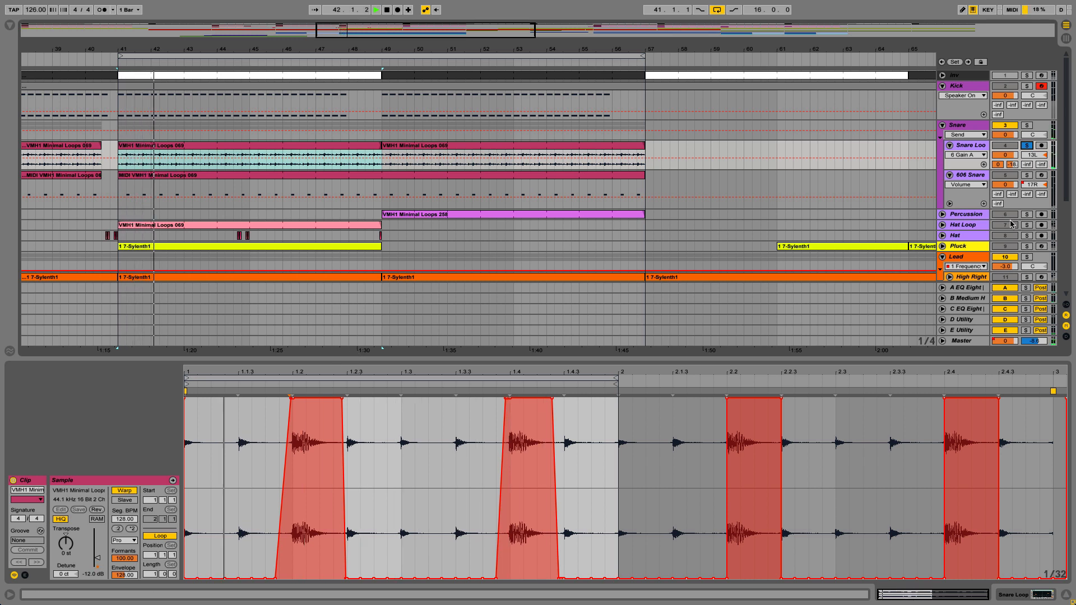
Play the 606 Snare track soloed and open the MIDI notes of its clip.
click(1027, 175)
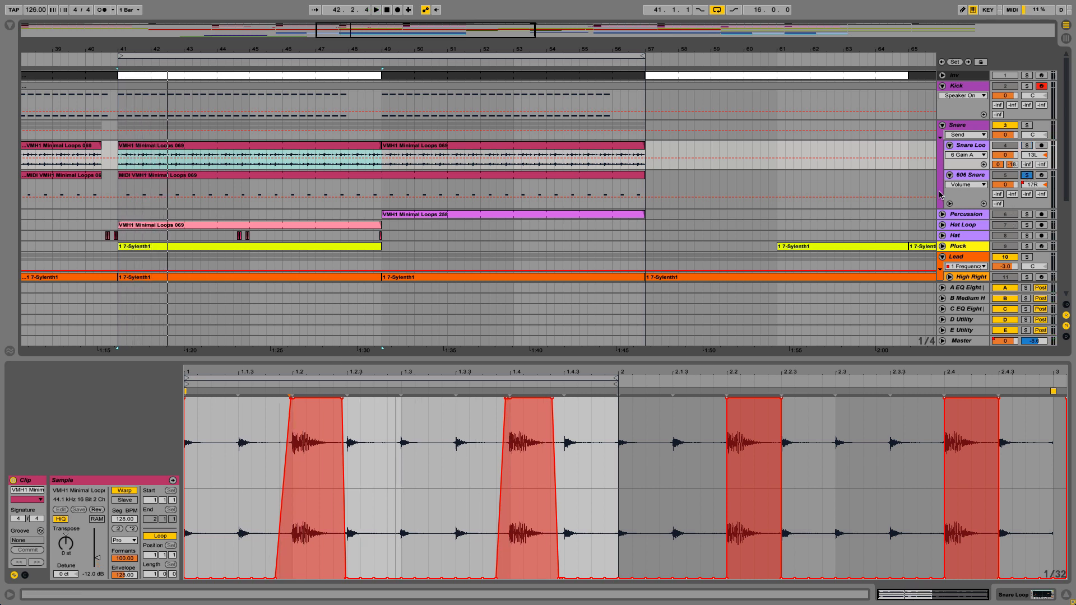
key(space)
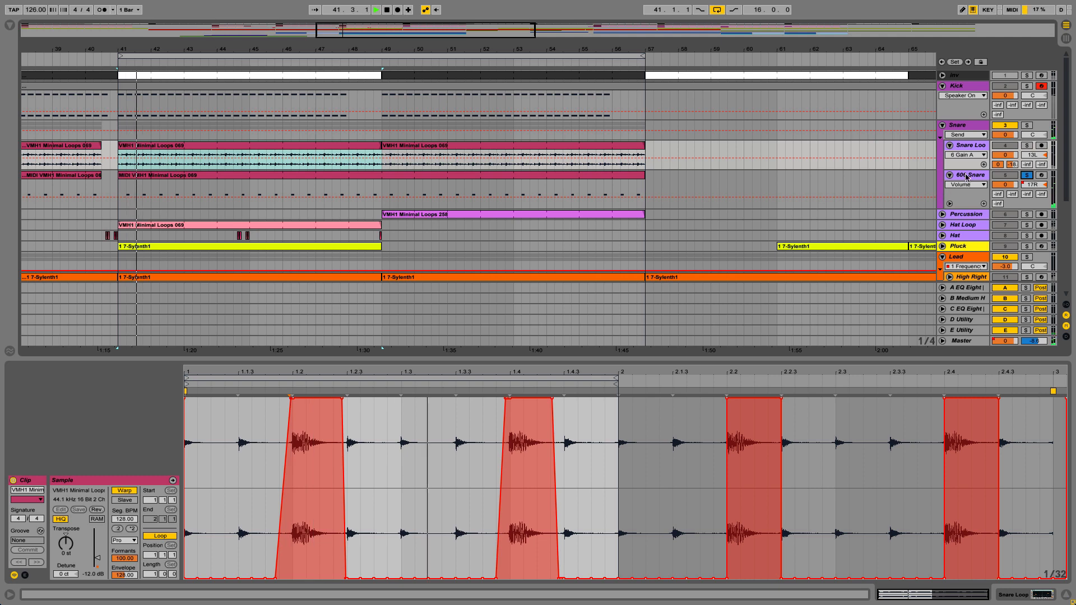
click(321, 203)
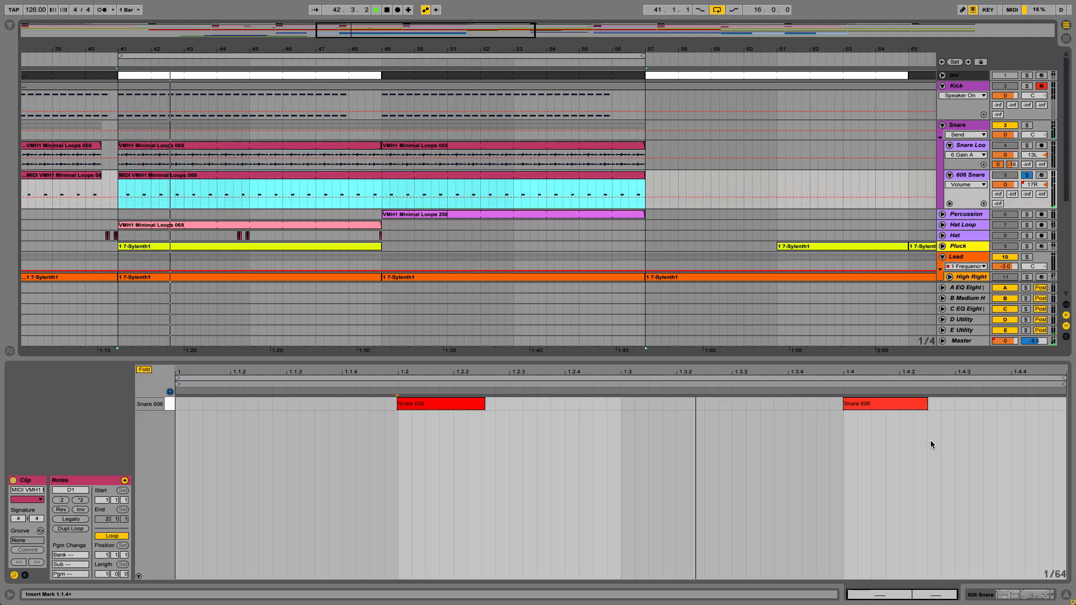
Audition the Snare 606 pad in the track's drum rack and play the whole Snare group soloed.
click(1012, 599)
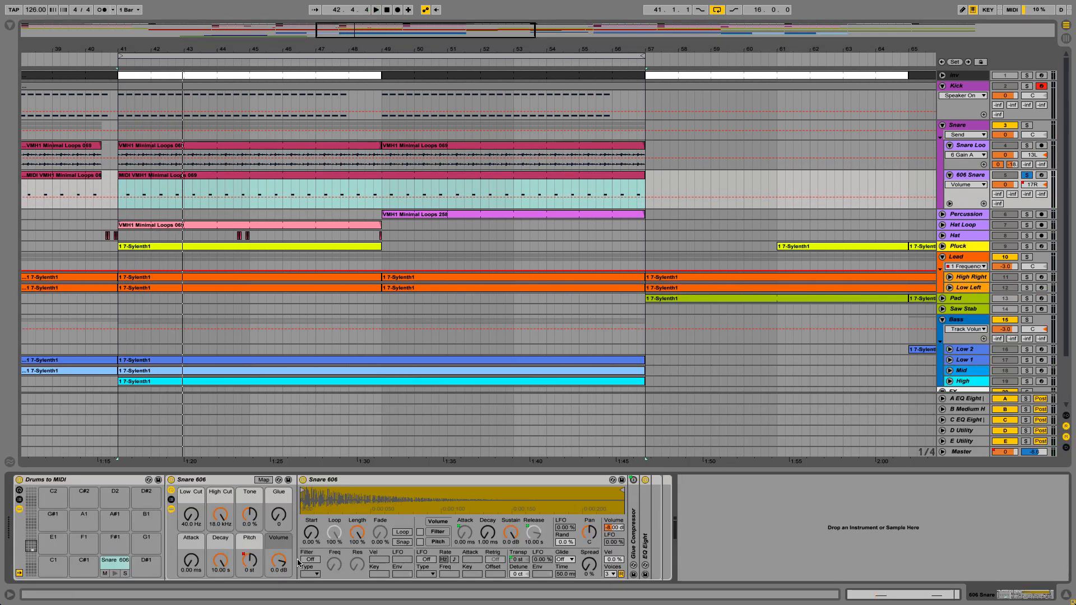
click(115, 574)
click(1028, 126)
key(space)
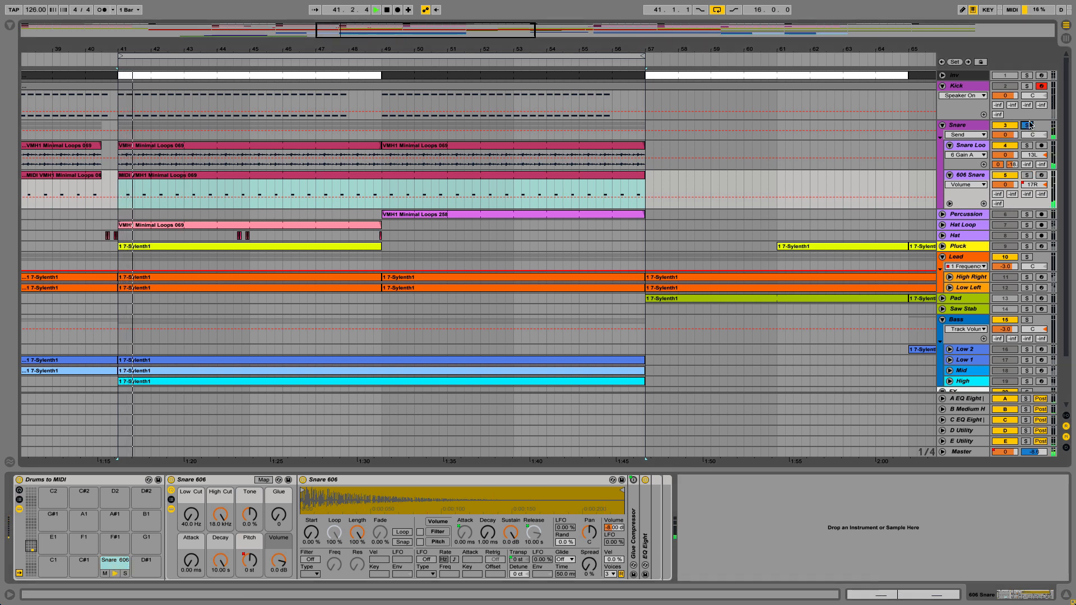
Unfold the Hat Loop and Percussion tracks, and play the Hat Loop clip at bar 41 soloed.
click(943, 225)
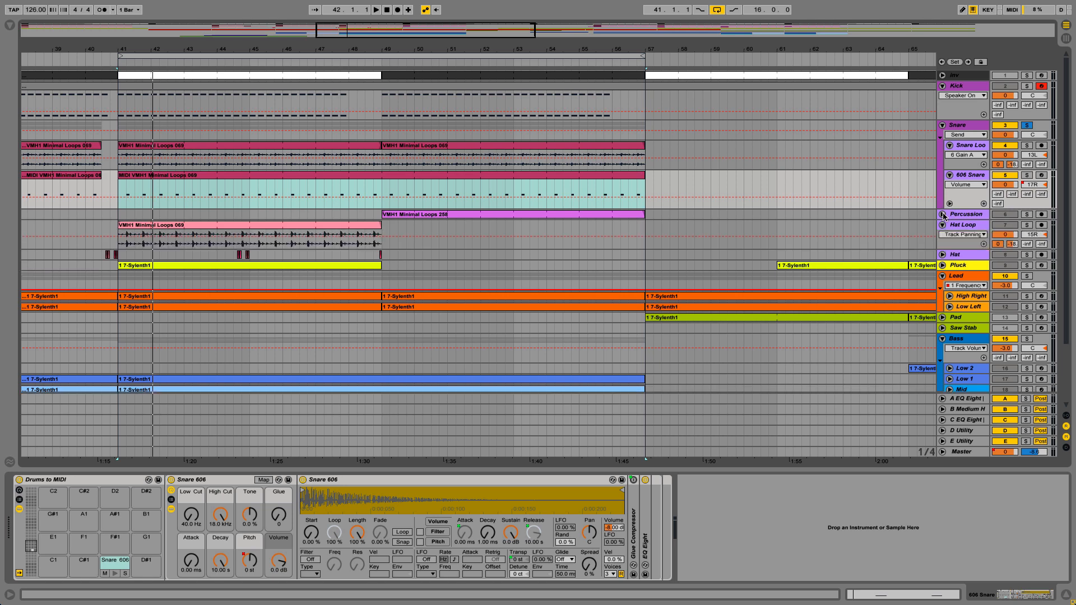
click(943, 214)
click(254, 255)
key(space)
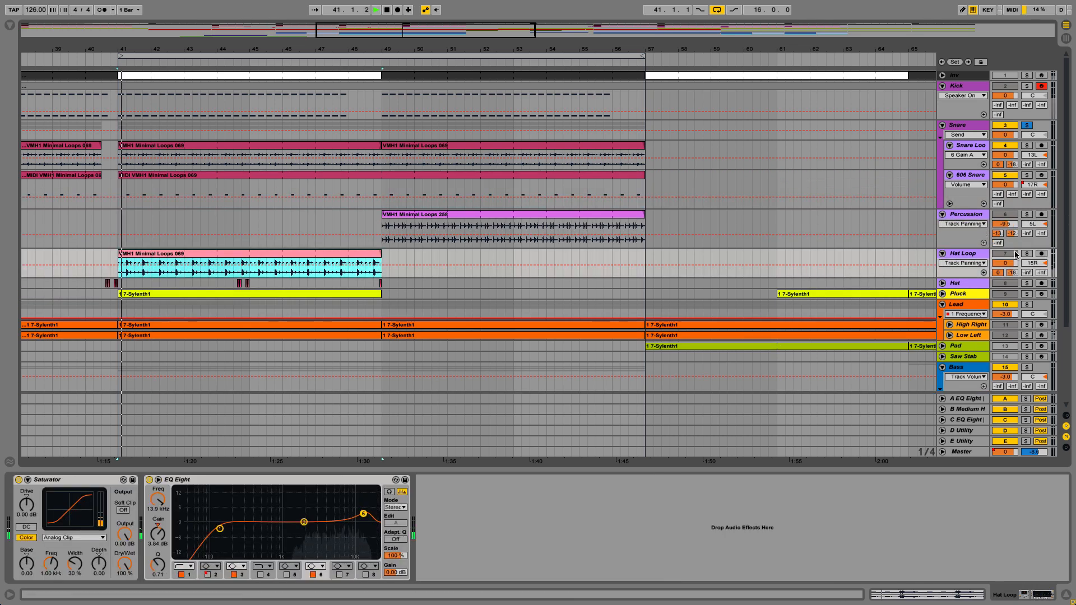
click(1026, 254)
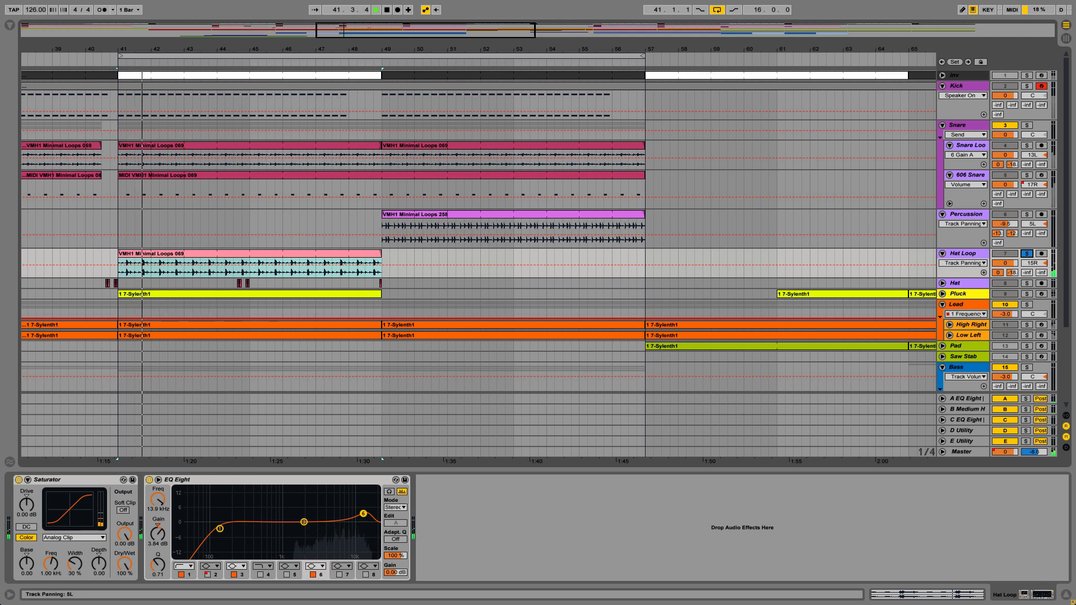
key(space)
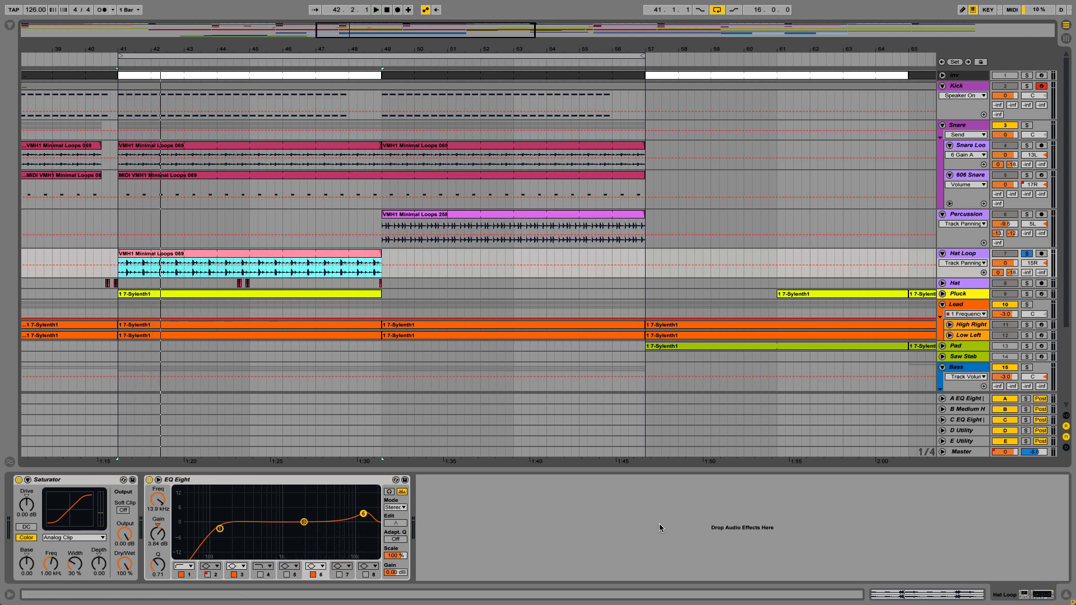
Examine the Hat Loop clip's waveform and volume envelope alongside the Snare Loop clip.
click(885, 598)
click(272, 257)
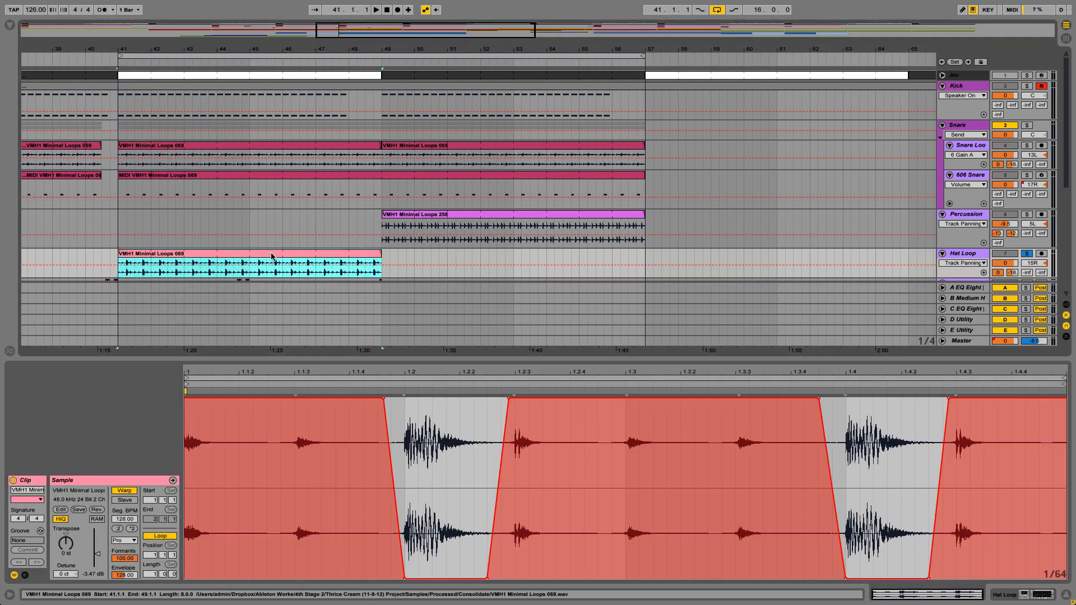
click(300, 148)
click(283, 262)
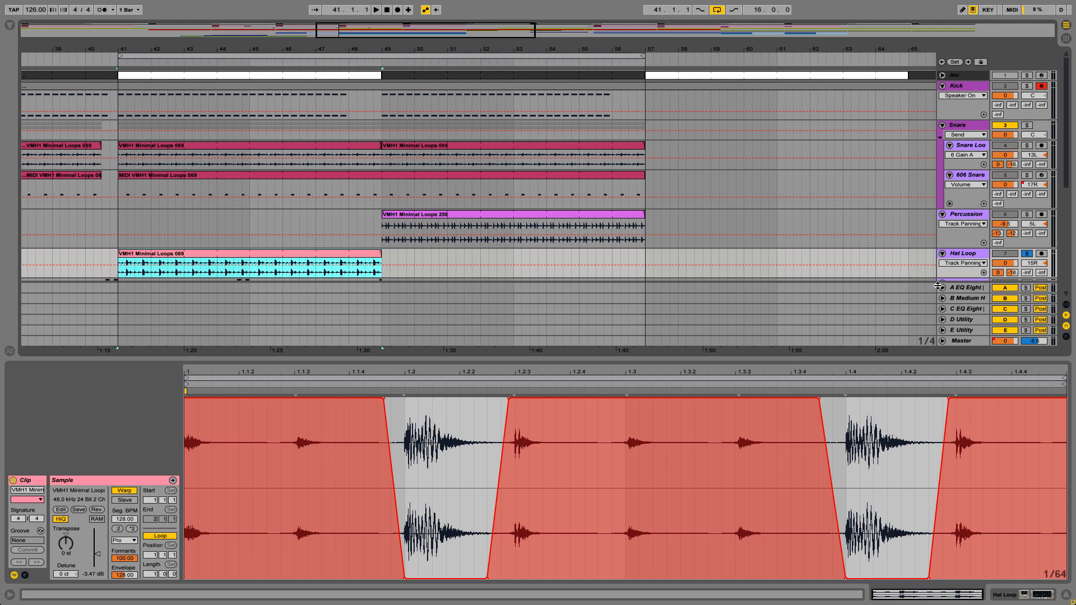
In the Percussion clip's track volume envelope, slant the gate edges around the first hits by shifting their breakpoints, and play it soloed.
click(495, 226)
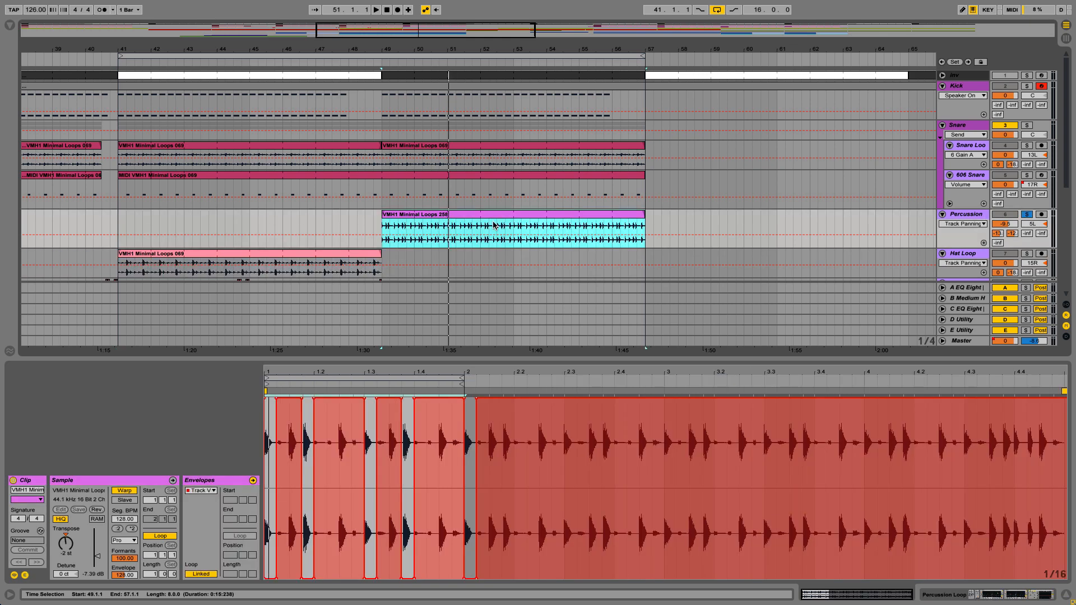
drag(417, 34, 411, 115)
mouse_move(322, 371)
mouse_down()
mouse_move(374, 401)
mouse_move(413, 372)
mouse_up()
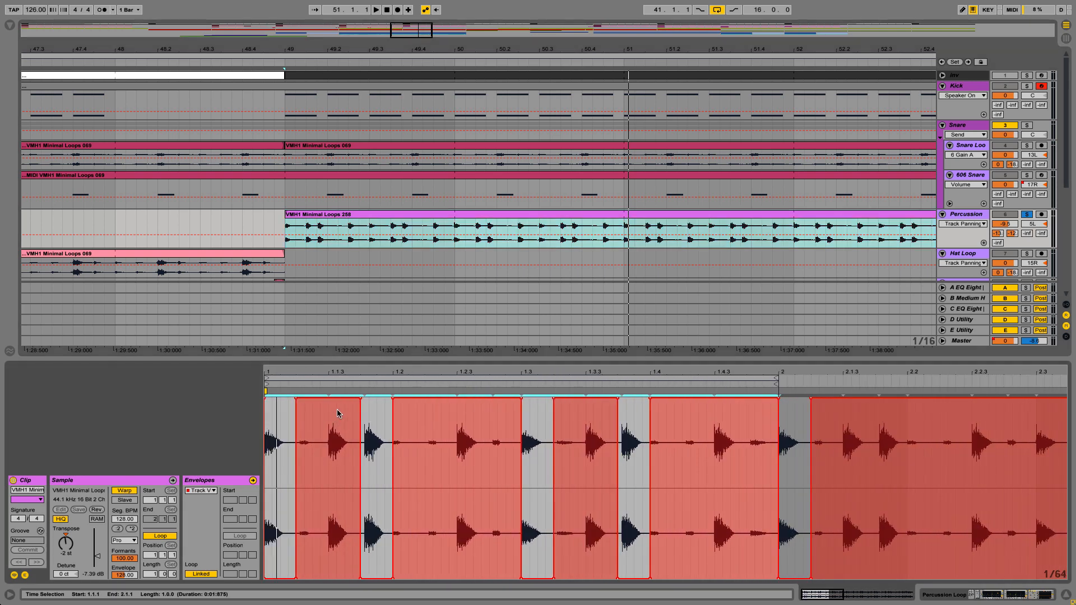
click(297, 572)
click(298, 581)
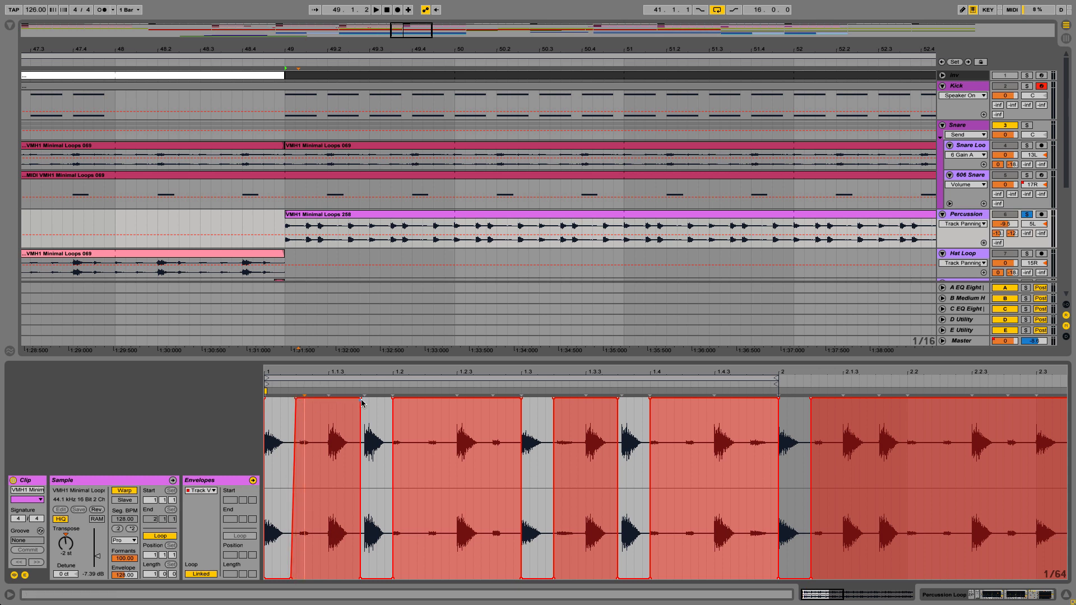
drag(360, 399, 352, 399)
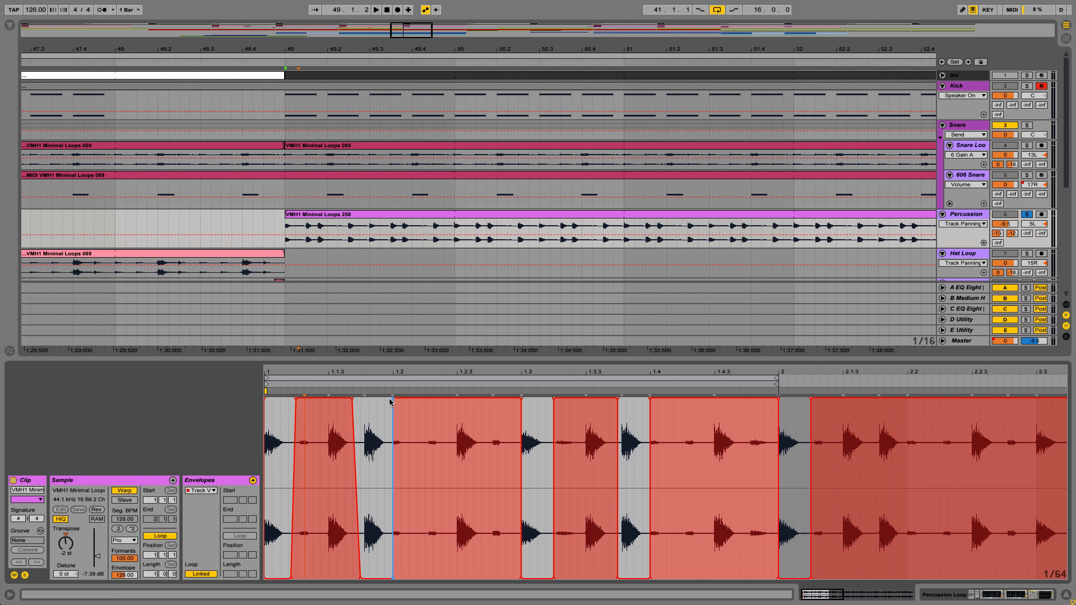
key(space)
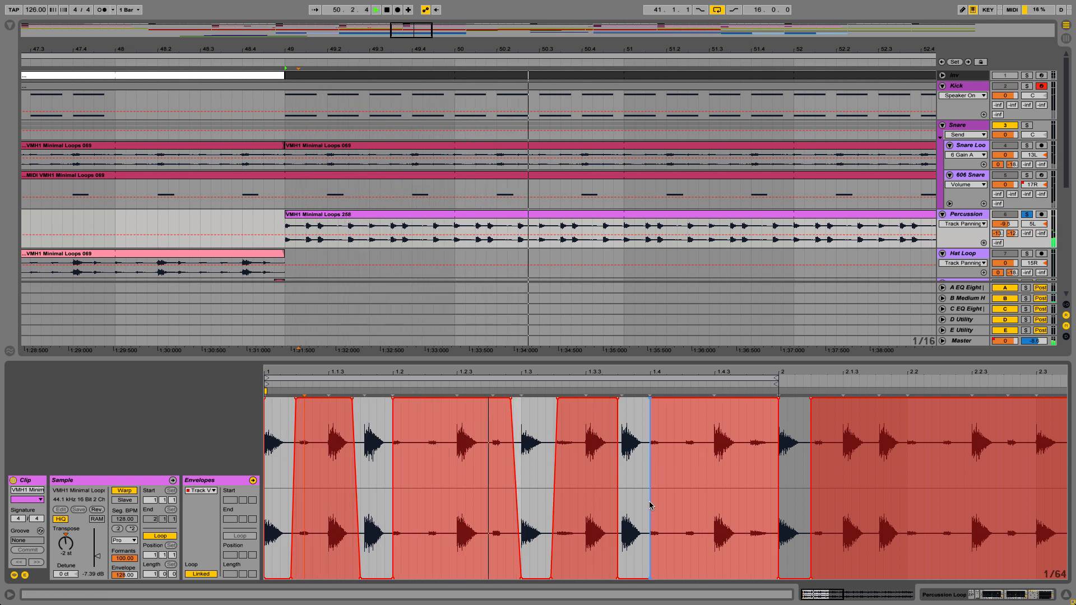
Unsolo Percussion to hear all tracks together, and hide the clip details to show the full arrangement.
click(1026, 215)
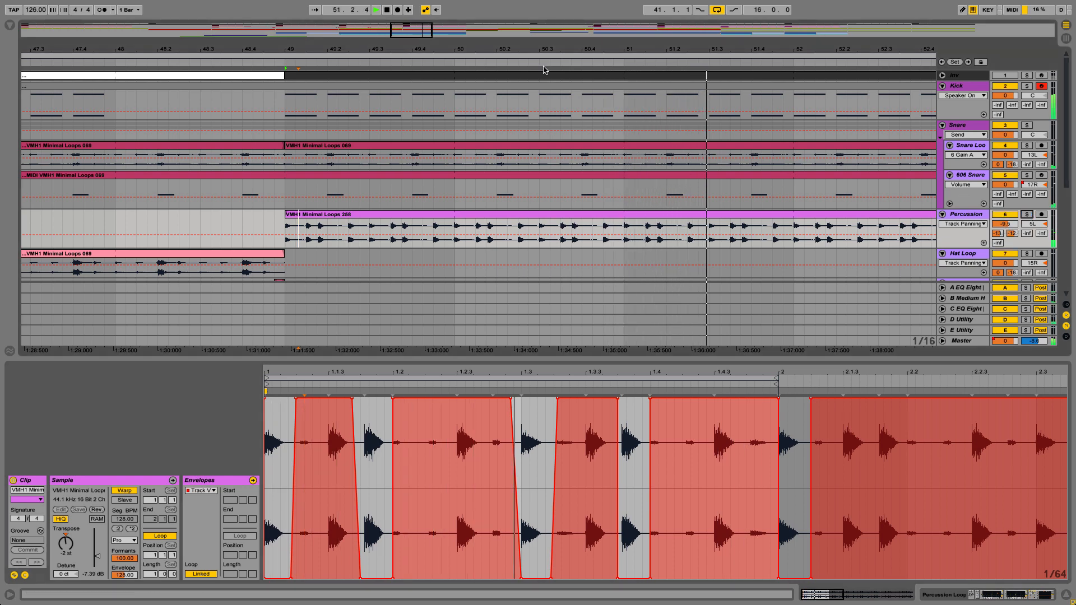
drag(414, 32, 396, 4)
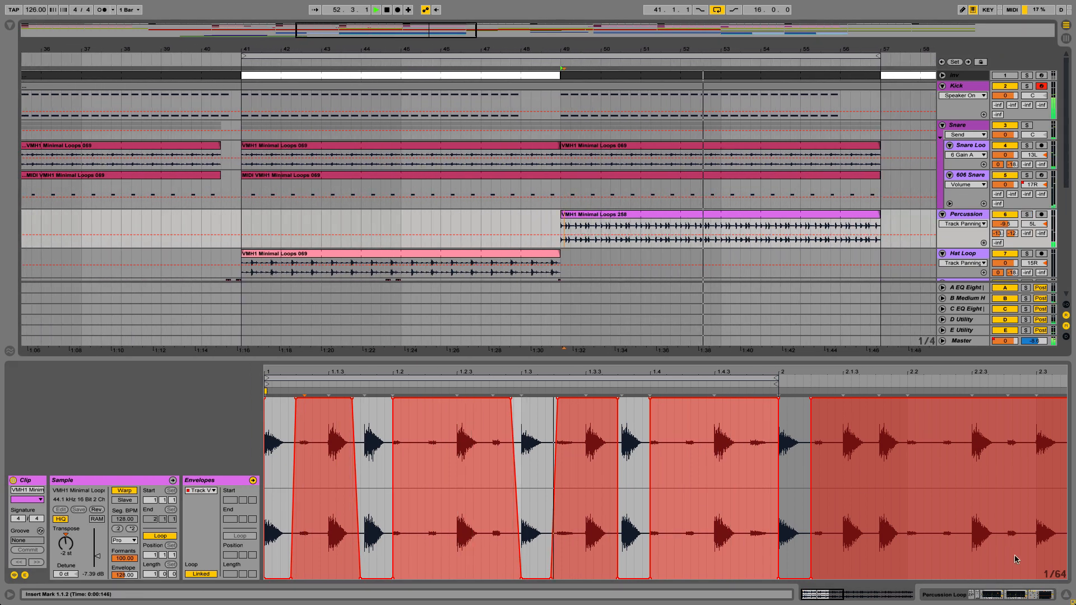
click(1067, 595)
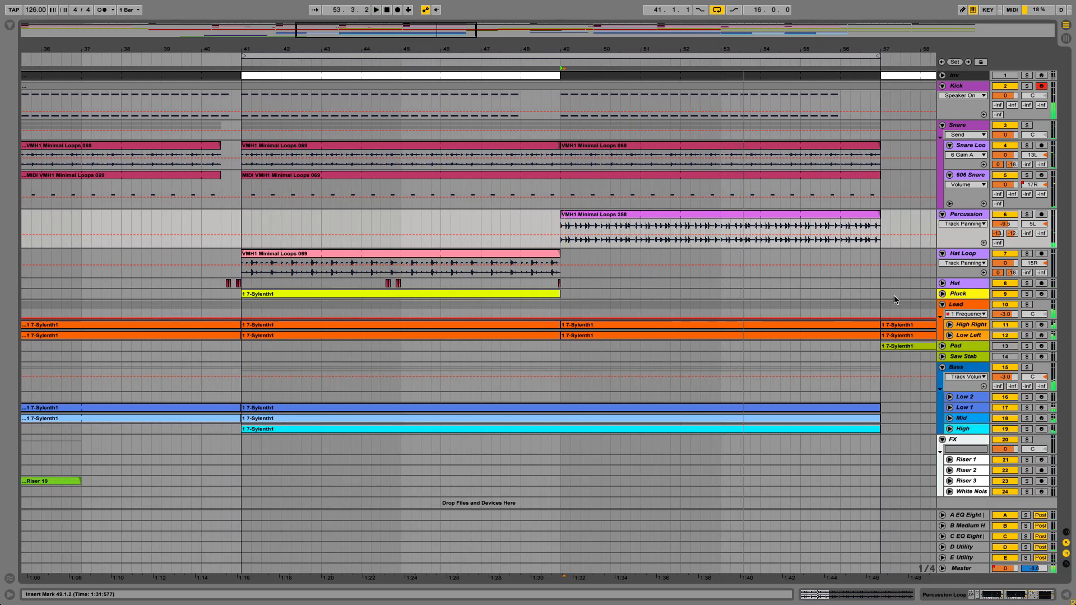
Play the Pluck clip from bar 41 soloed, and unfold and enlarge the Pluck track to show its notes.
click(456, 294)
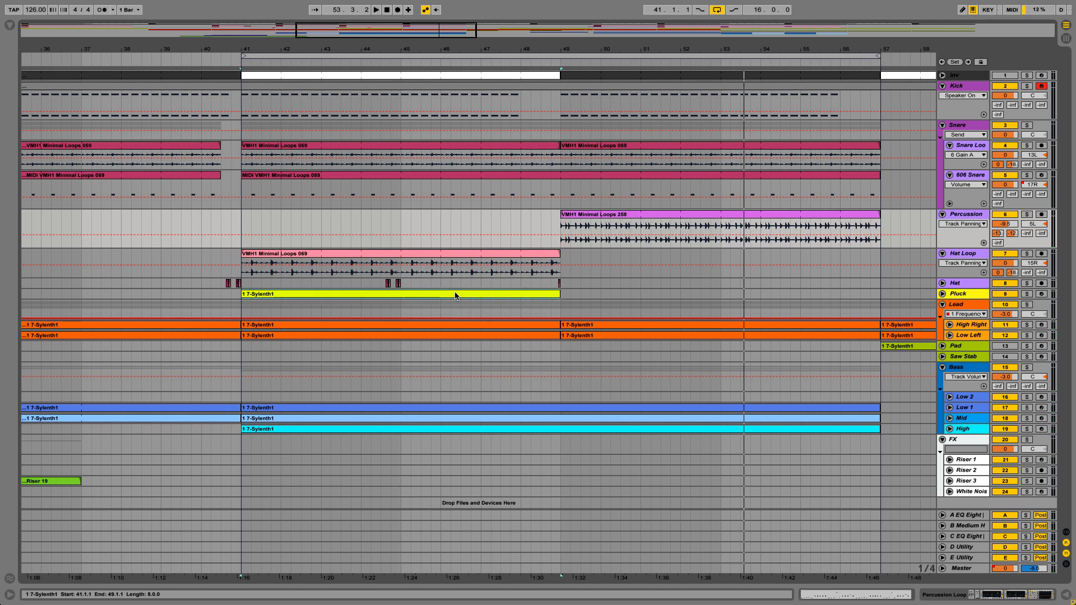
key(space)
click(1022, 295)
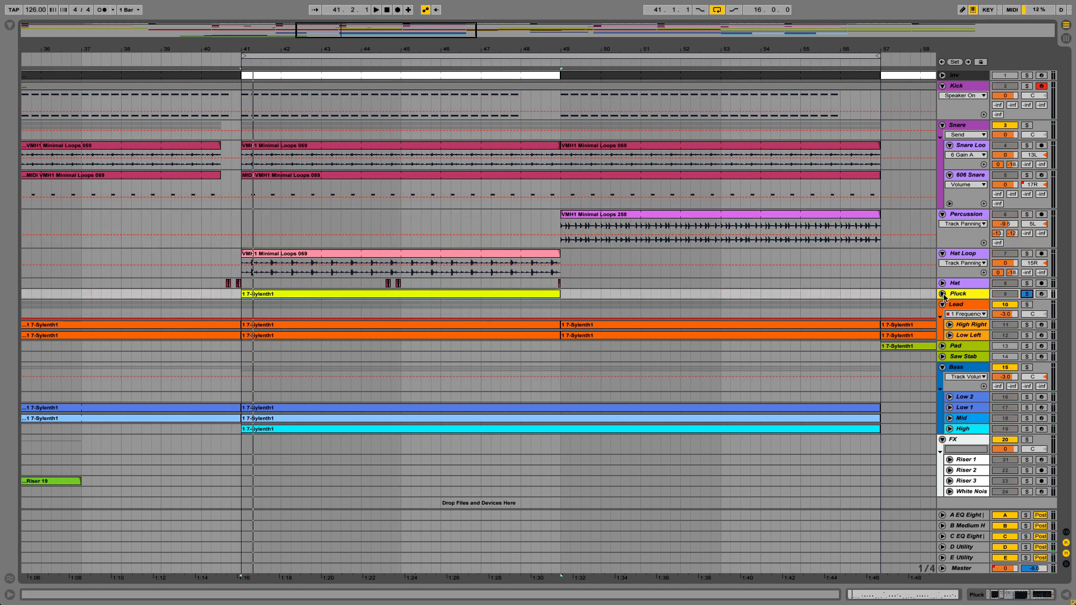
click(943, 294)
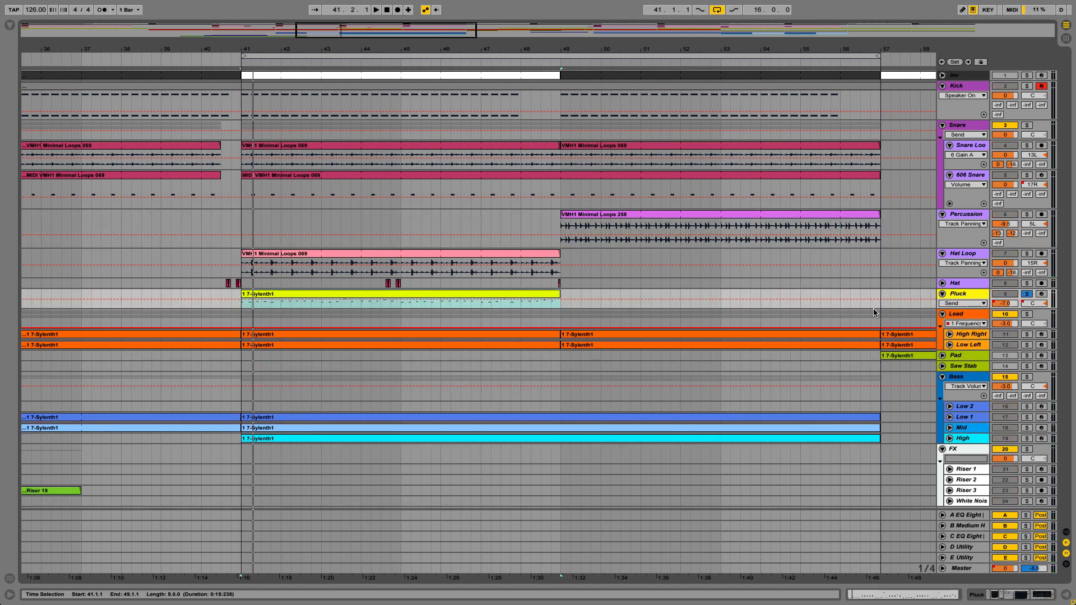
drag(949, 308, 947, 369)
Show the Pluck track's devices and examine the filter cutoff settings in its Sylenth1 window while the clip plays.
click(956, 296)
click(982, 596)
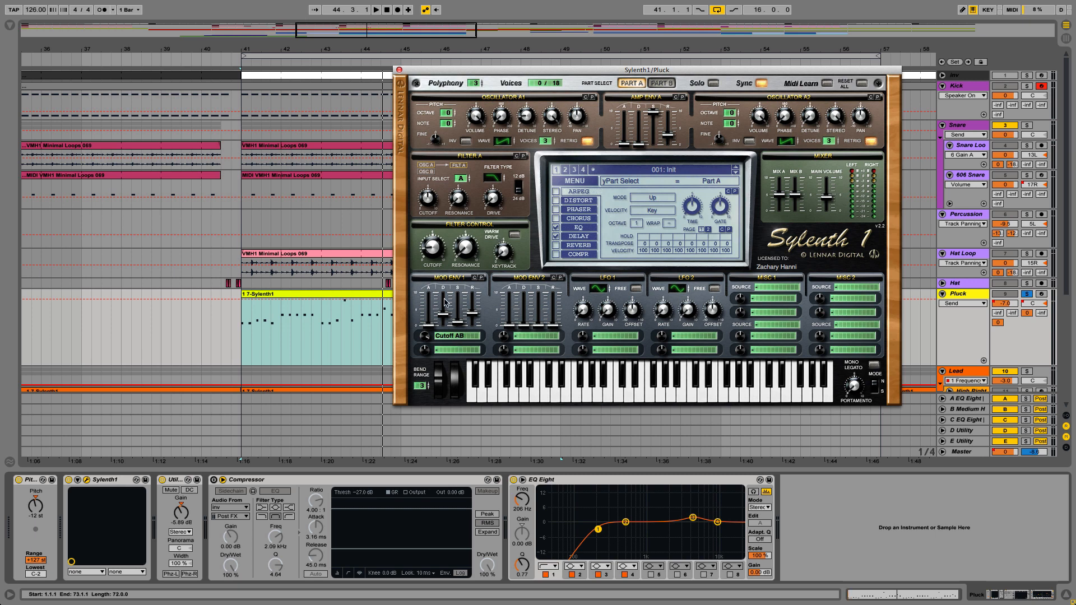
click(428, 252)
key(space)
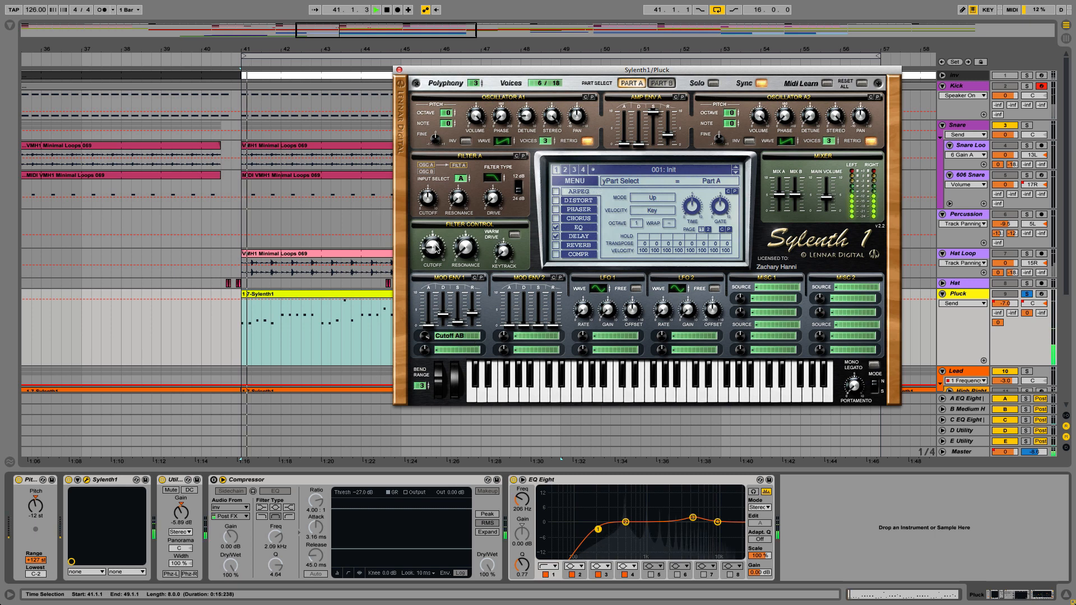
drag(436, 166, 427, 238)
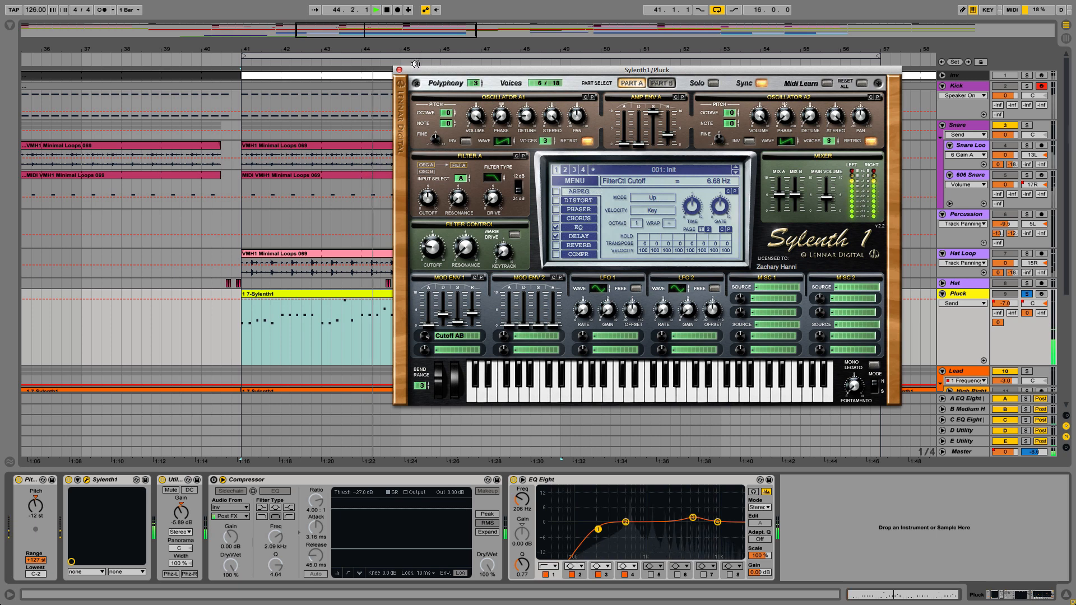
Examine Sylenth1's delay and EQ effect settings, and close the synth window.
click(583, 236)
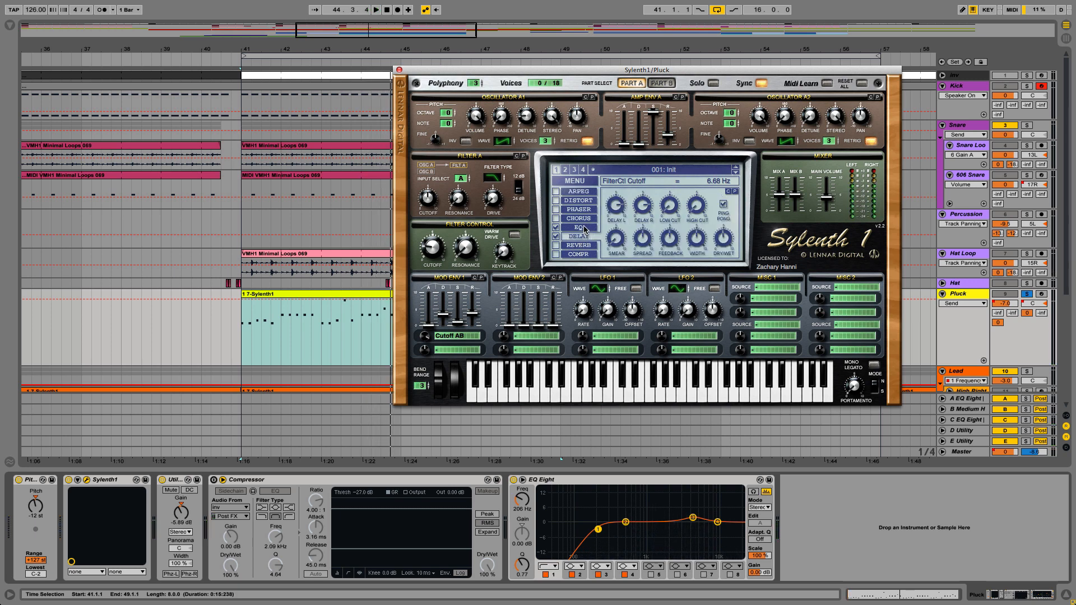
click(585, 228)
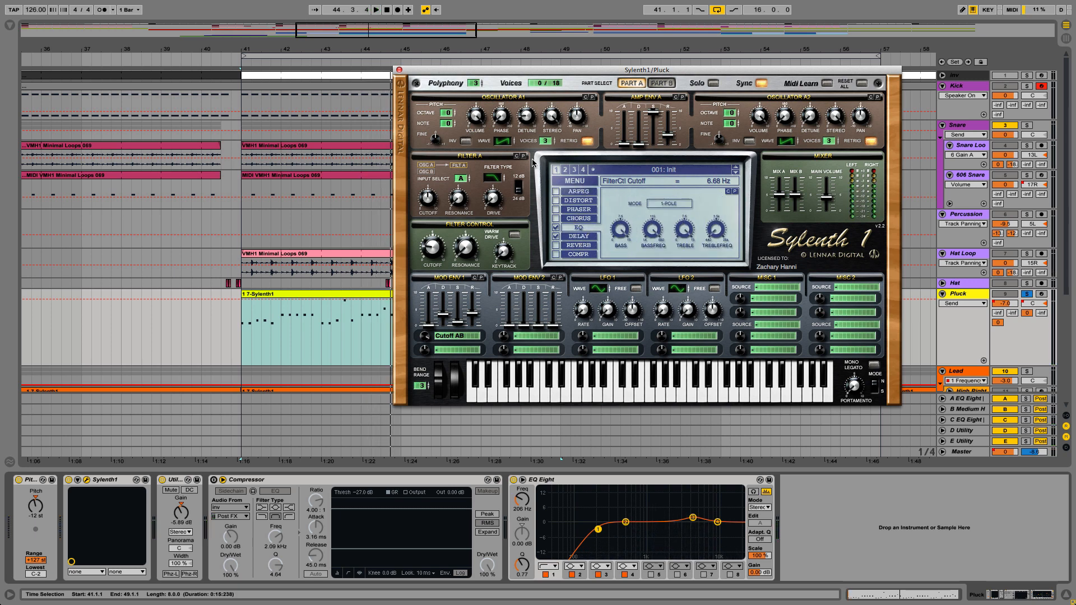
click(398, 71)
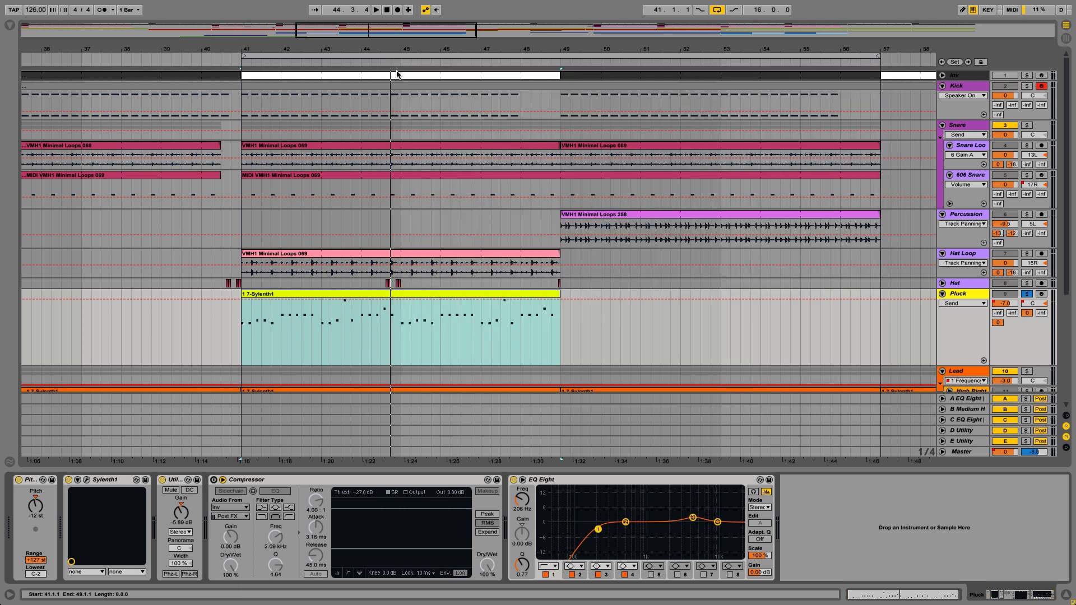
Unsolo Pluck to hear it with all tracks from bar 41, and hide the device view.
click(1026, 295)
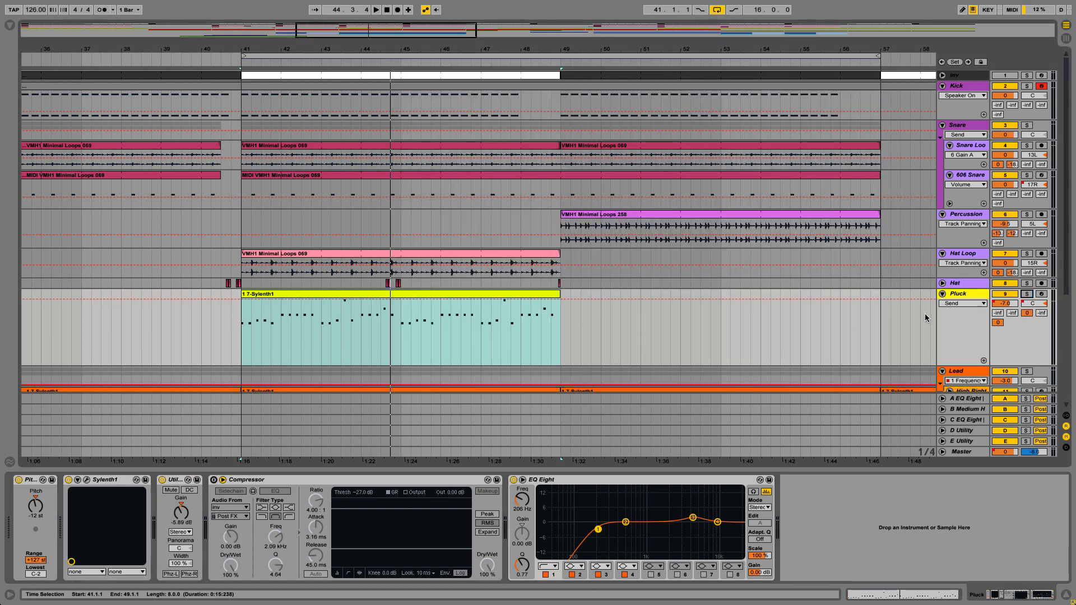
key(space)
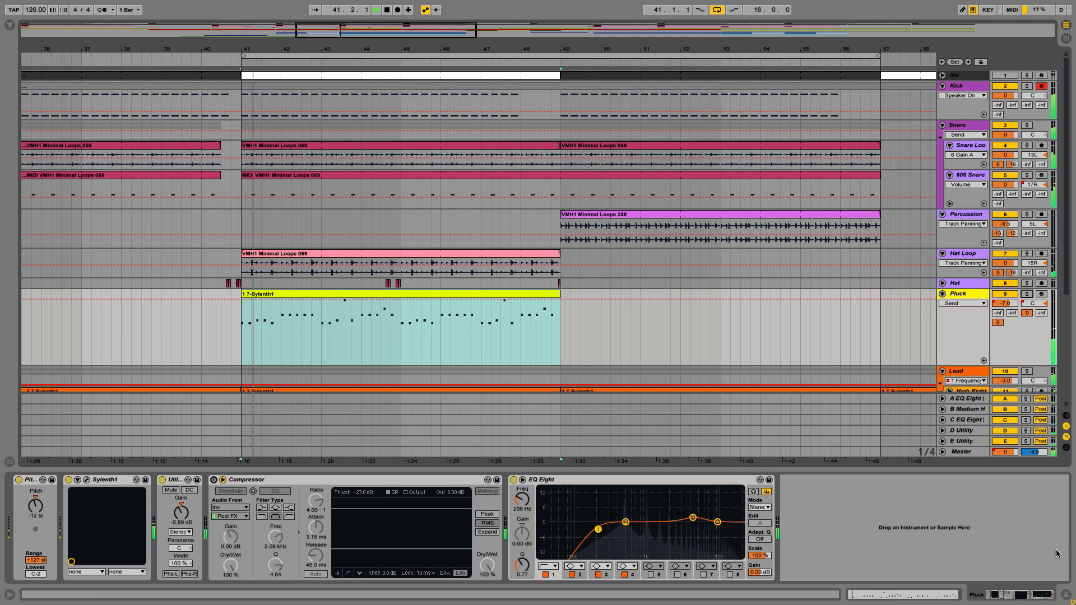
key(ctrl+alt+l)
scroll(806, 474, down, 2)
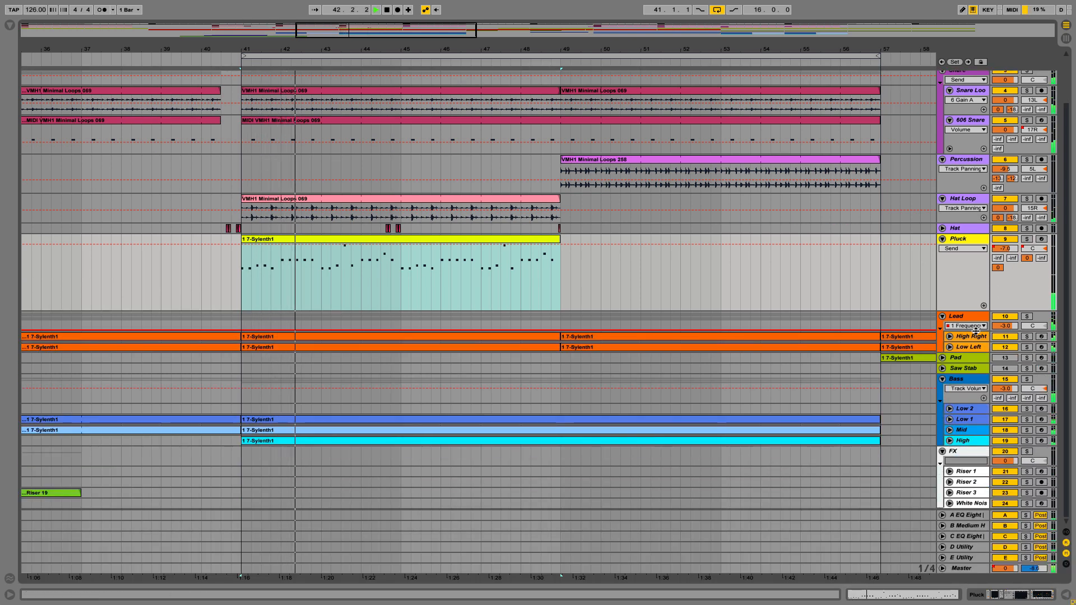
Unfold the High Right and Low Left lead tracks, and solo the Lead group with playback stopped.
click(949, 337)
key(space)
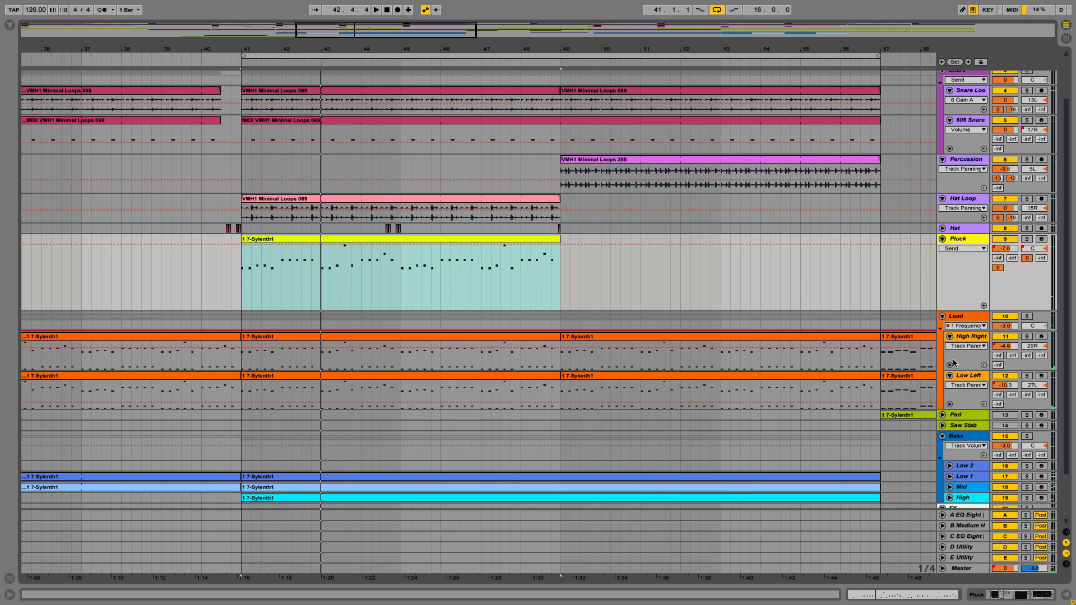
click(949, 376)
scroll(1031, 283, down, 2)
click(1028, 272)
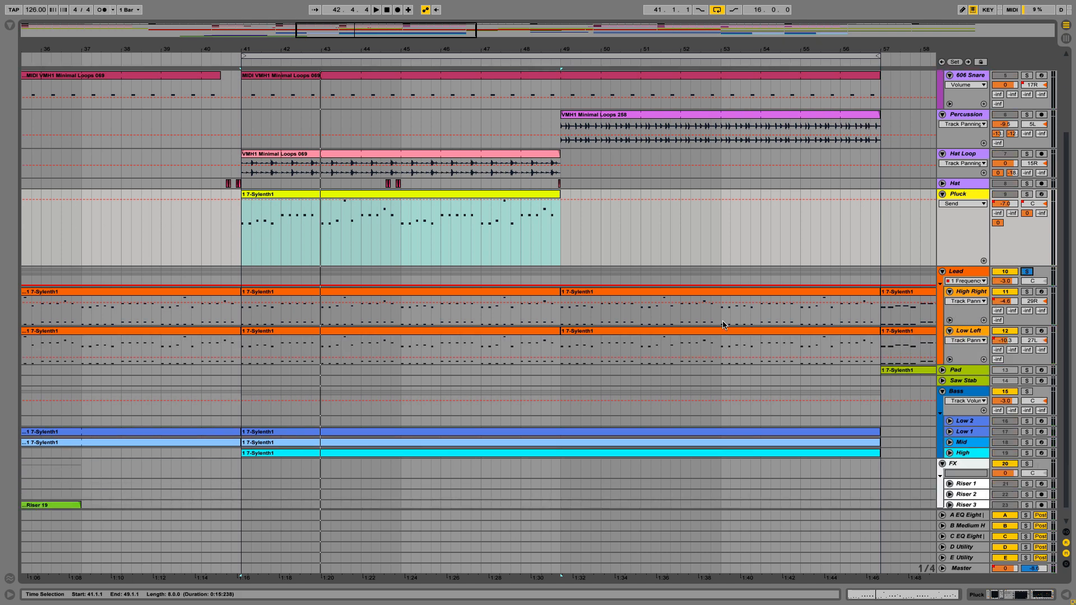
Play the High Right clip from bar 41 soloed with its devices shown, comparing it with Low Left and the whole Lead group.
click(274, 293)
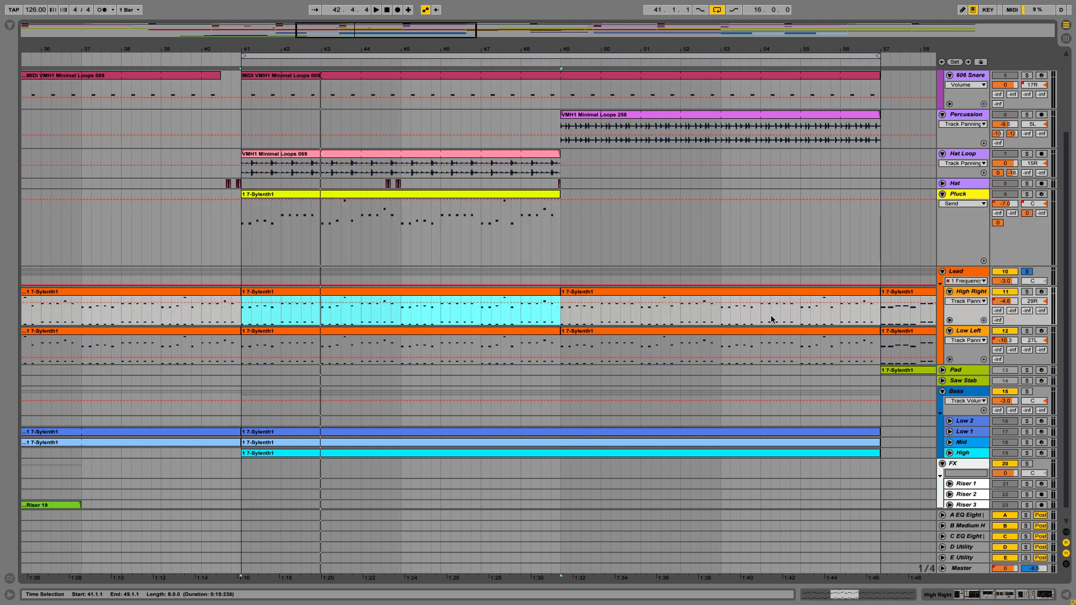
click(1027, 292)
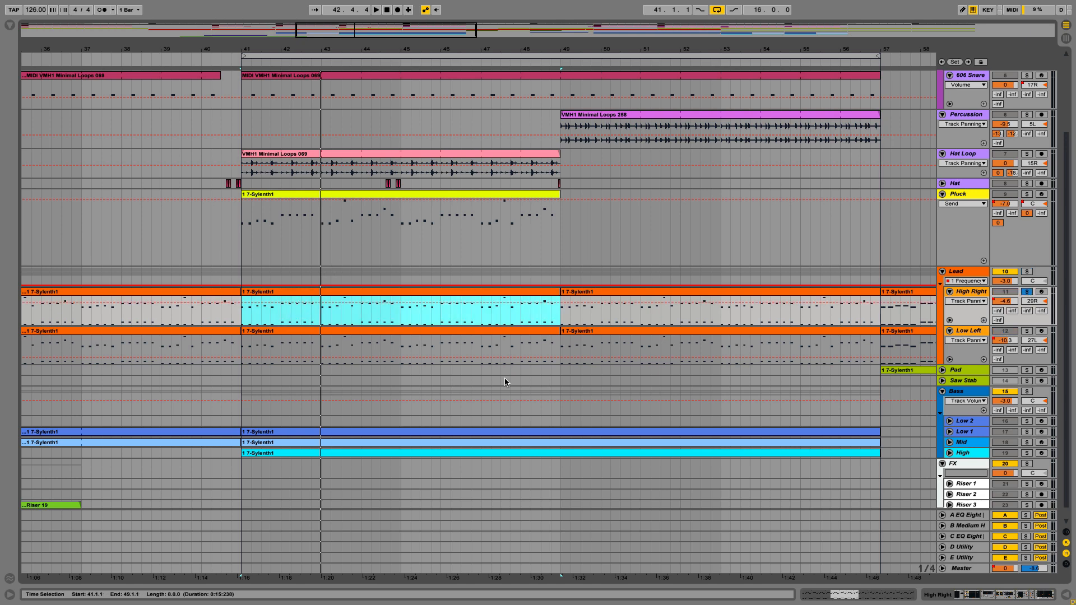
click(948, 594)
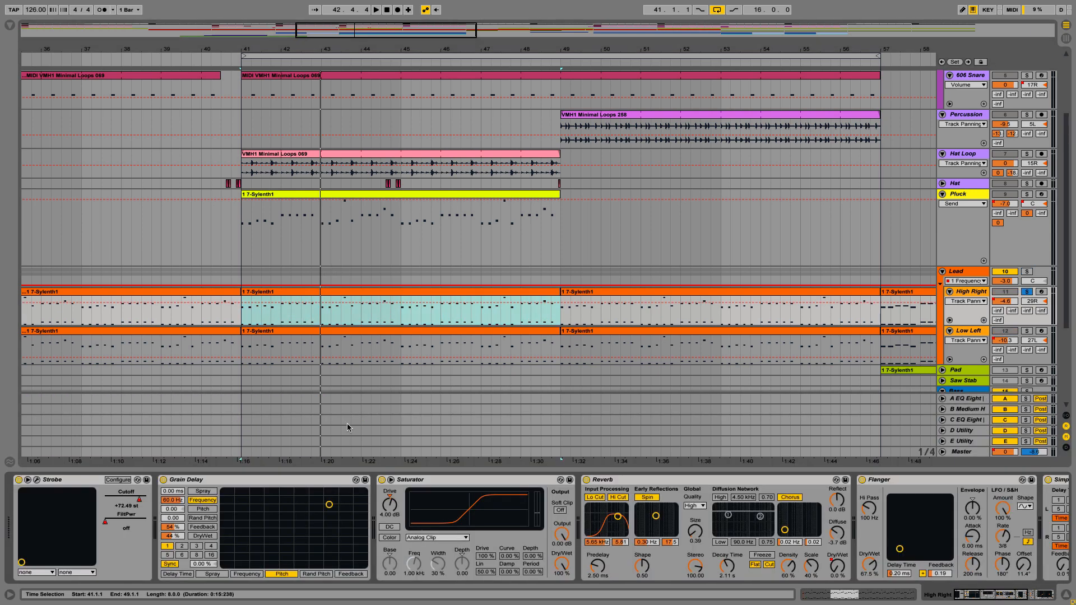
key(space)
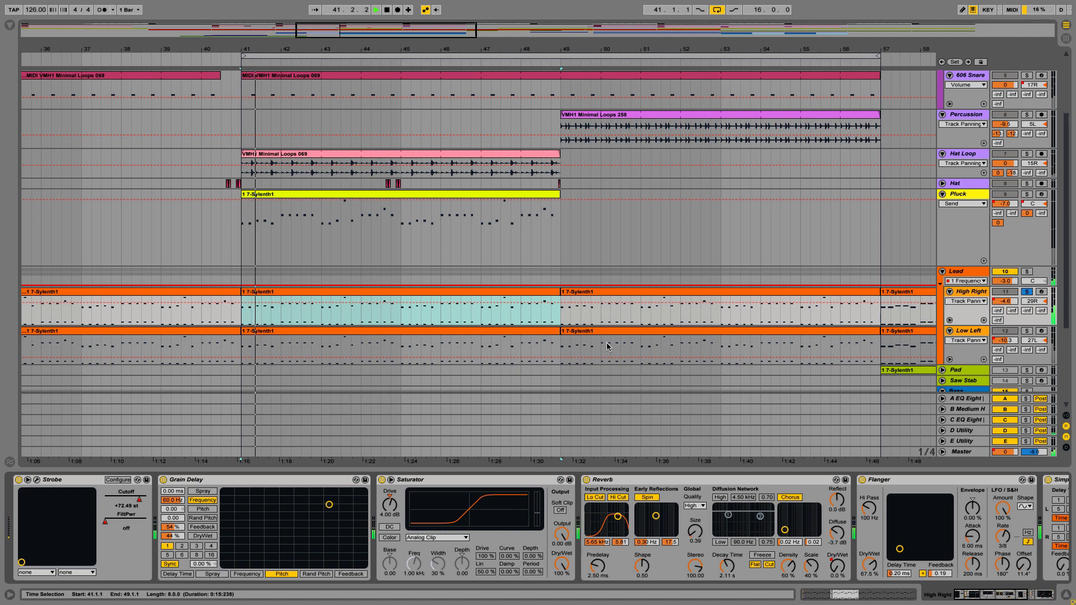
click(1028, 331)
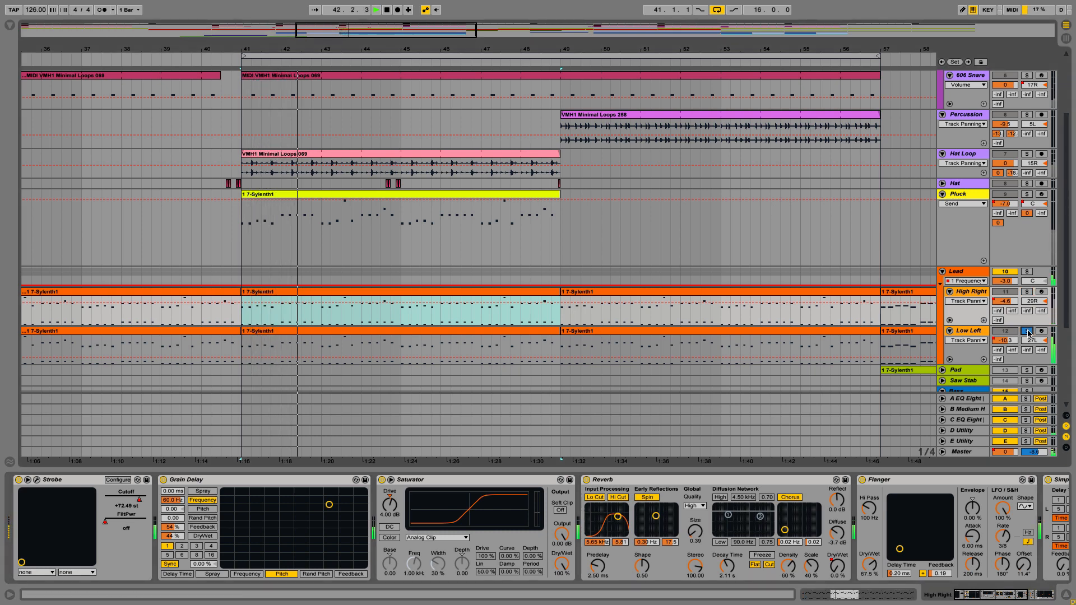
click(1025, 272)
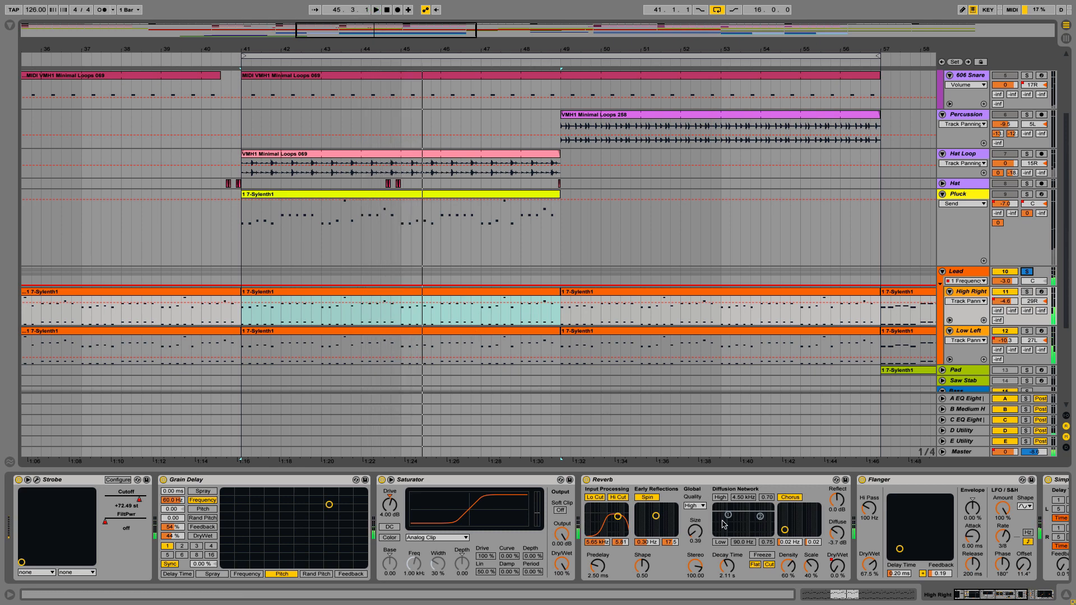
click(388, 294)
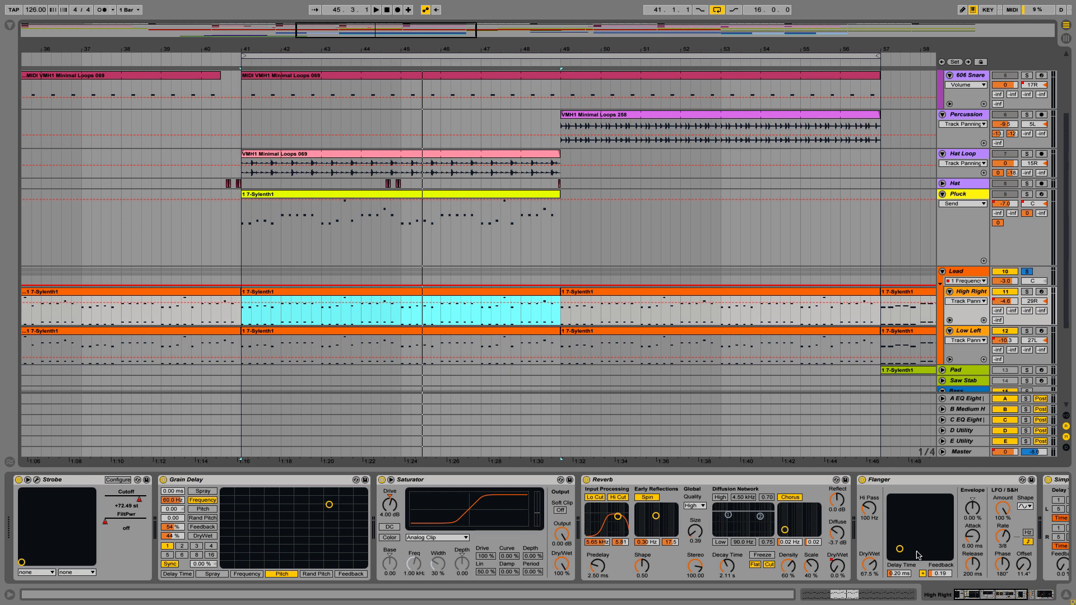
drag(968, 590, 993, 594)
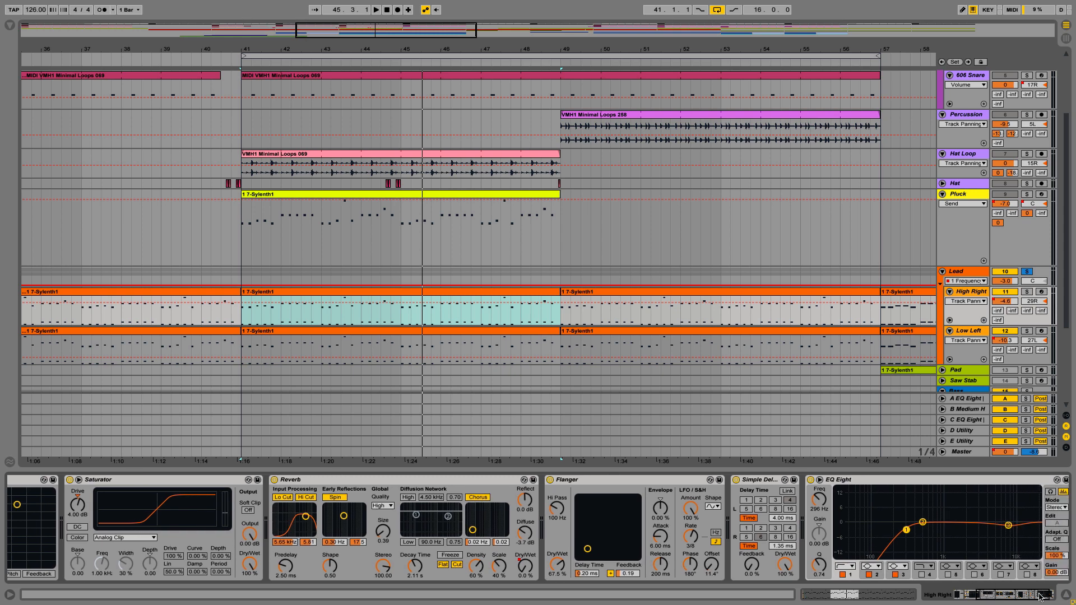
drag(1013, 596, 990, 597)
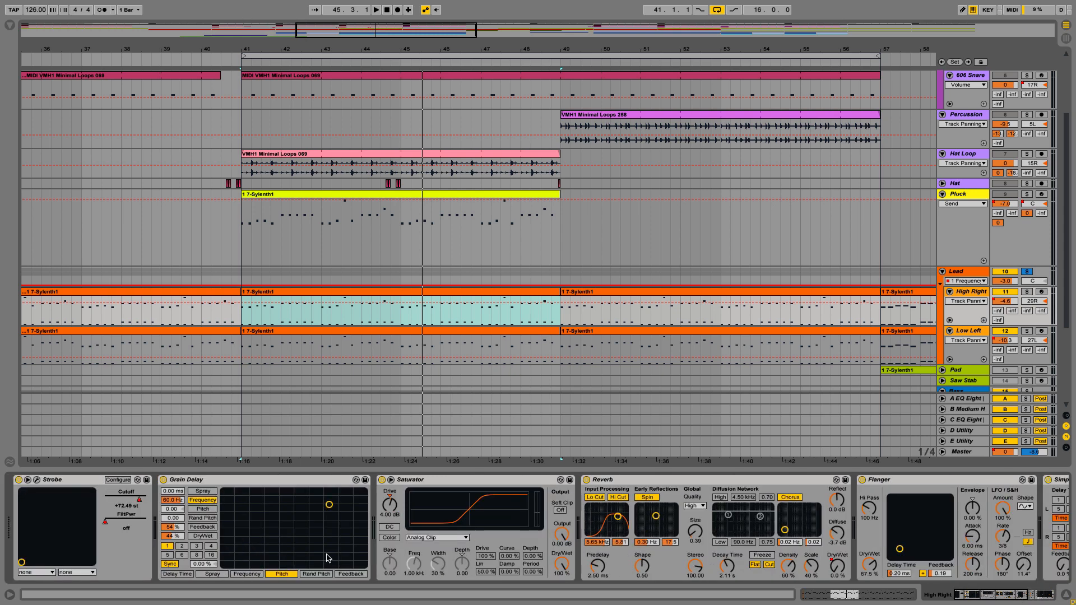
click(38, 479)
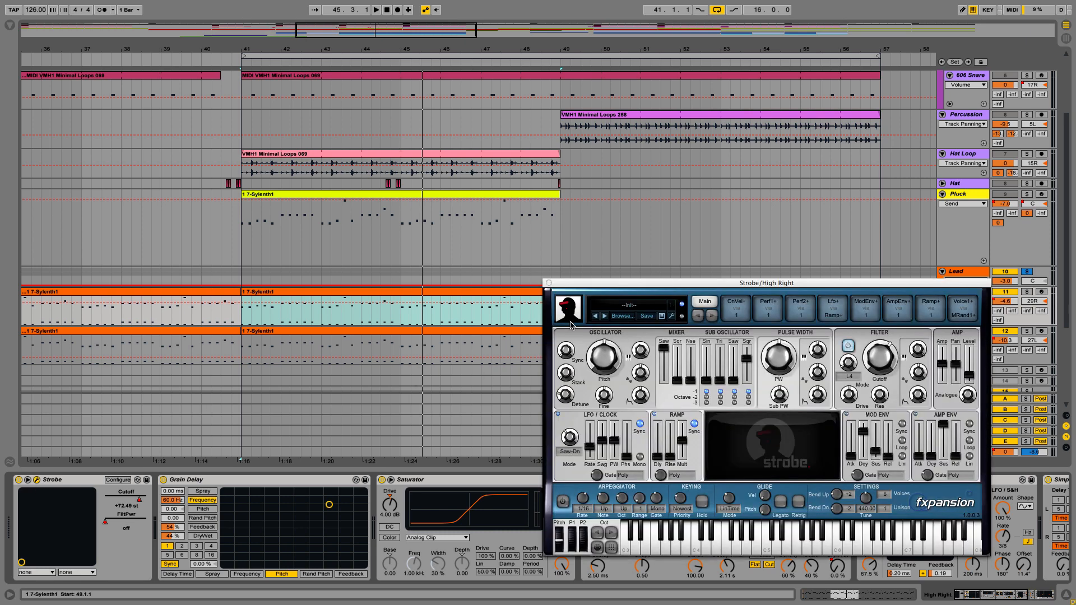
drag(729, 283, 686, 75)
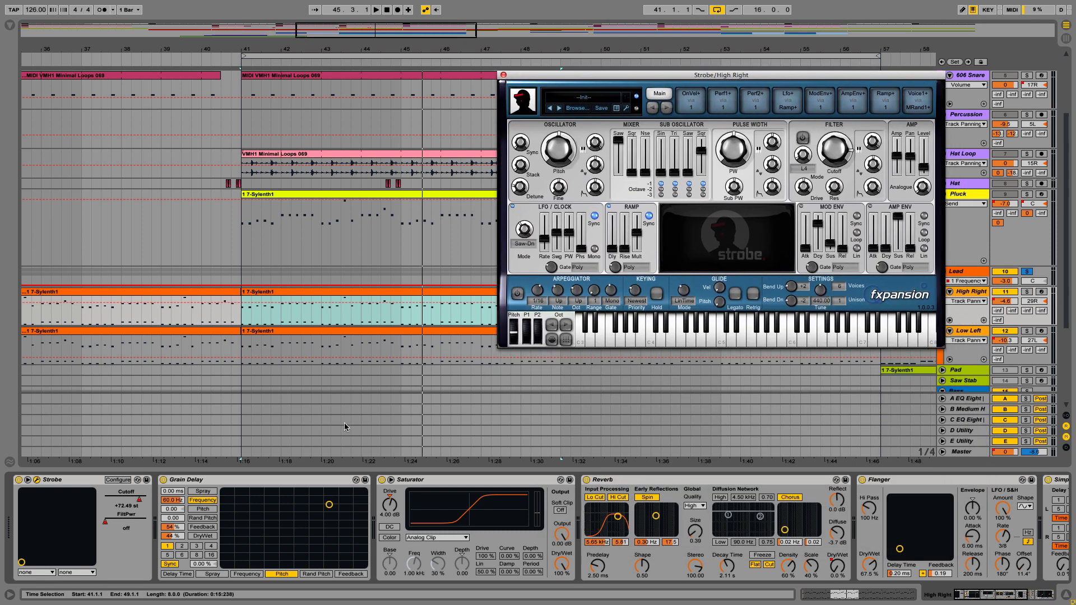
Bypass Grain Delay, Saturator, Reverb, Flanger and Simple Delay on High Right, and play the dry lead soloed from bar 41.
click(205, 481)
click(382, 480)
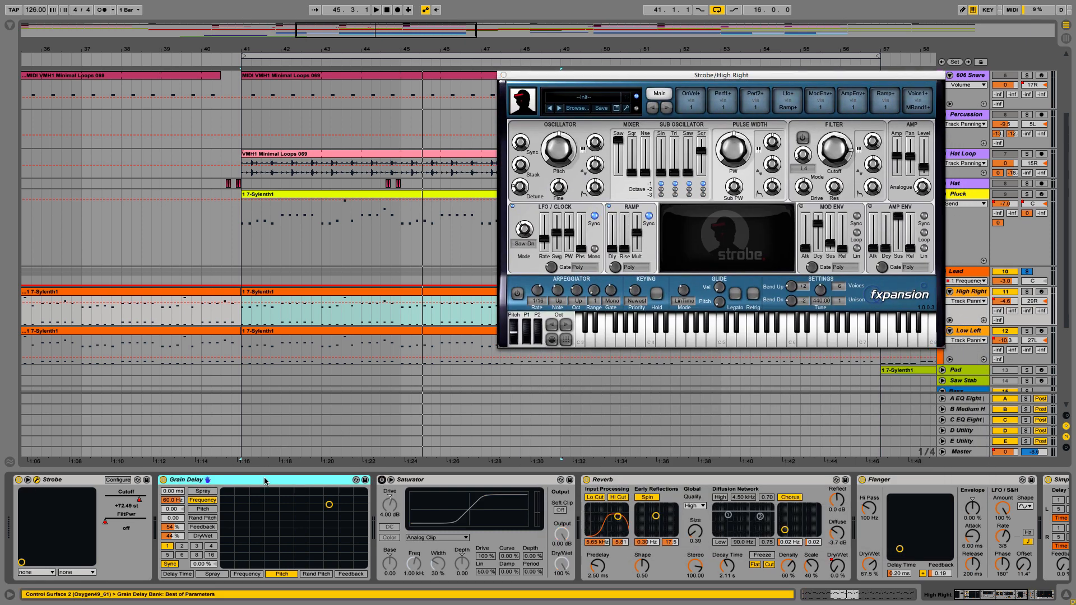
click(163, 480)
click(586, 480)
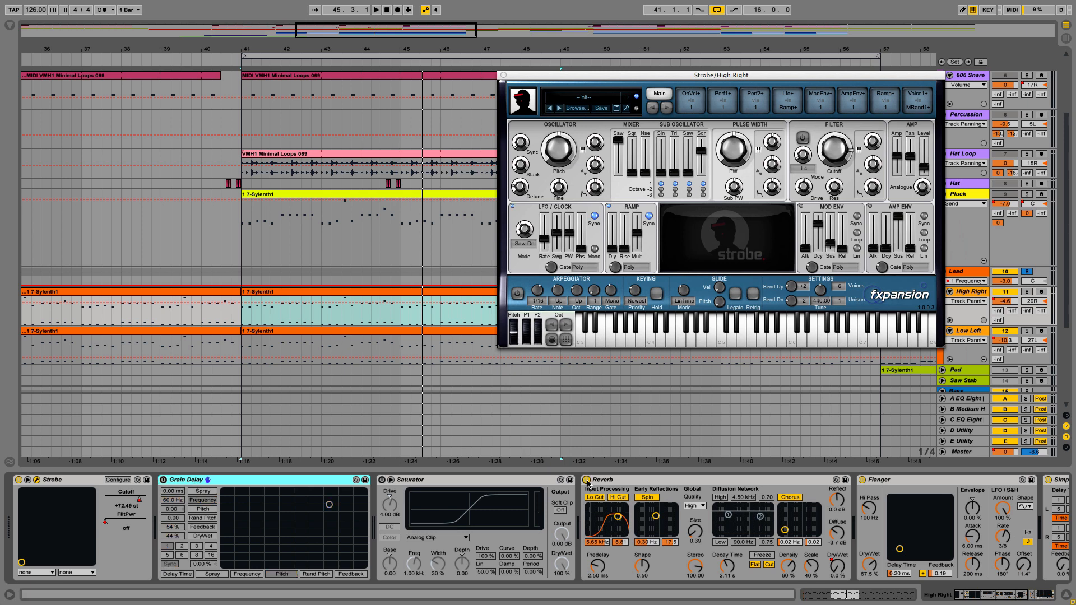
click(862, 479)
double_click(891, 480)
click(880, 480)
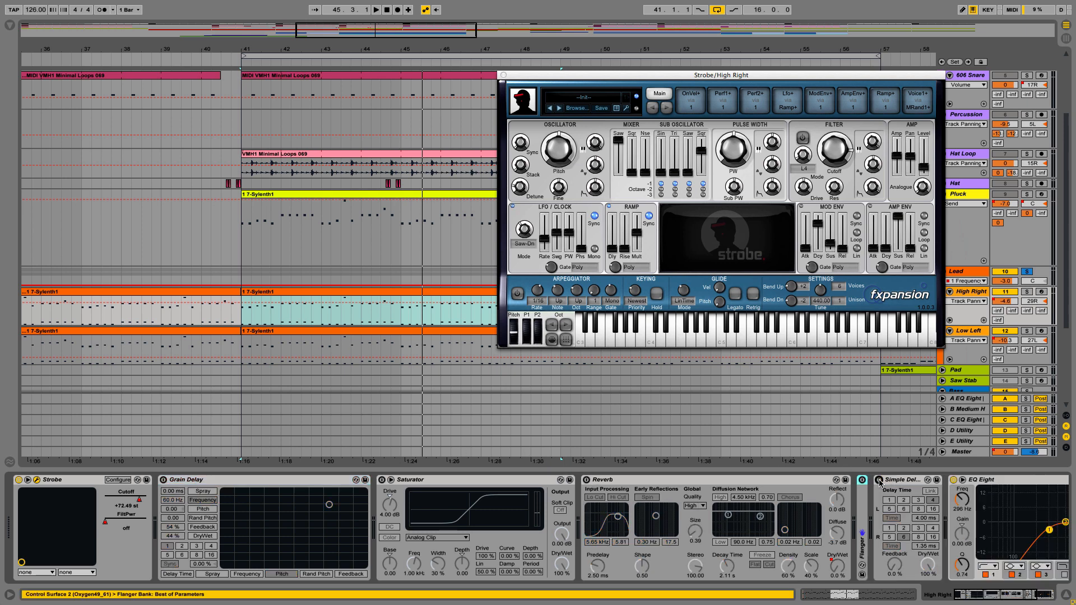
key(space)
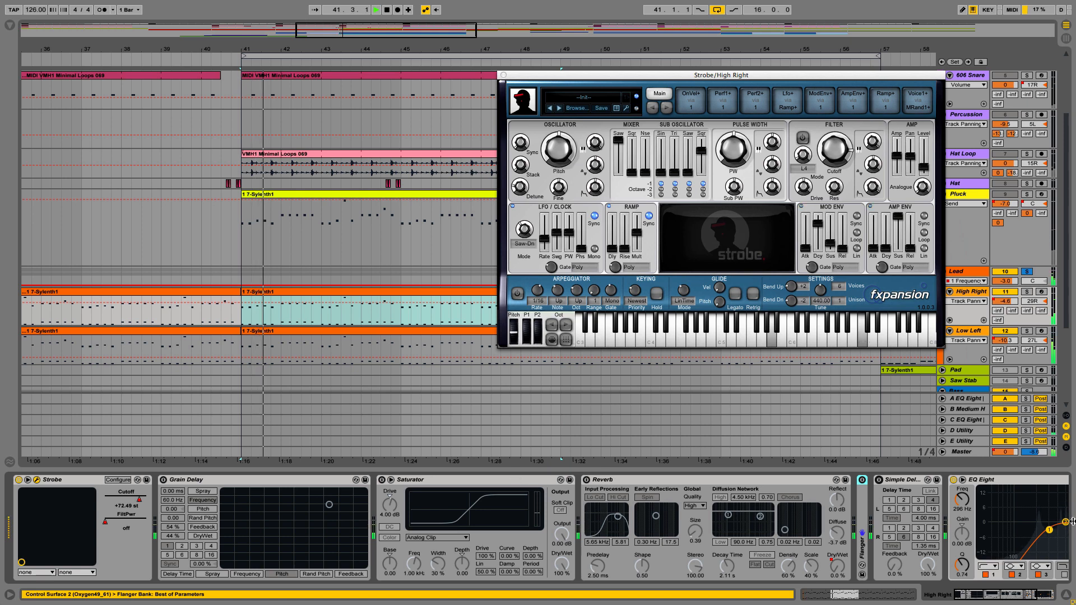
click(1027, 292)
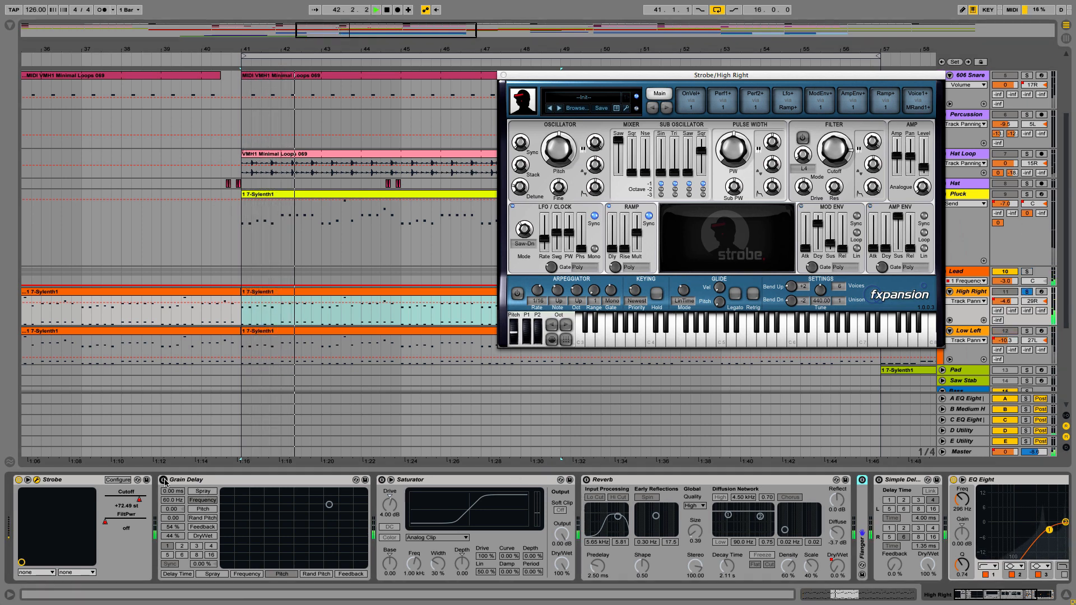
Switch Grain Delay, Saturator, Reverb, Flanger and Simple Delay back on one by one during playback, and unfold the Flanger.
click(164, 480)
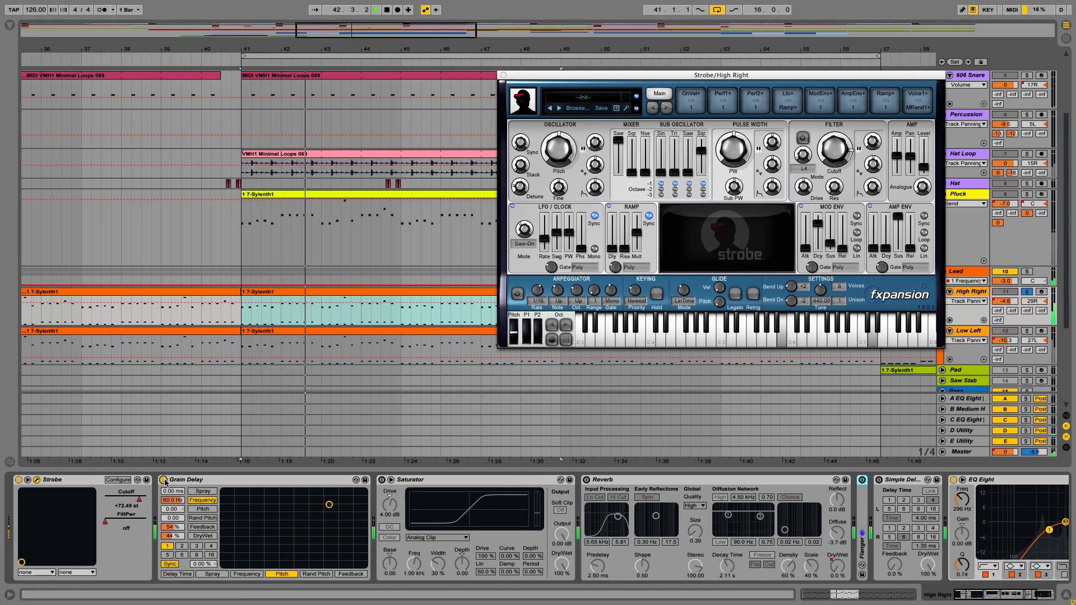
click(382, 481)
click(587, 480)
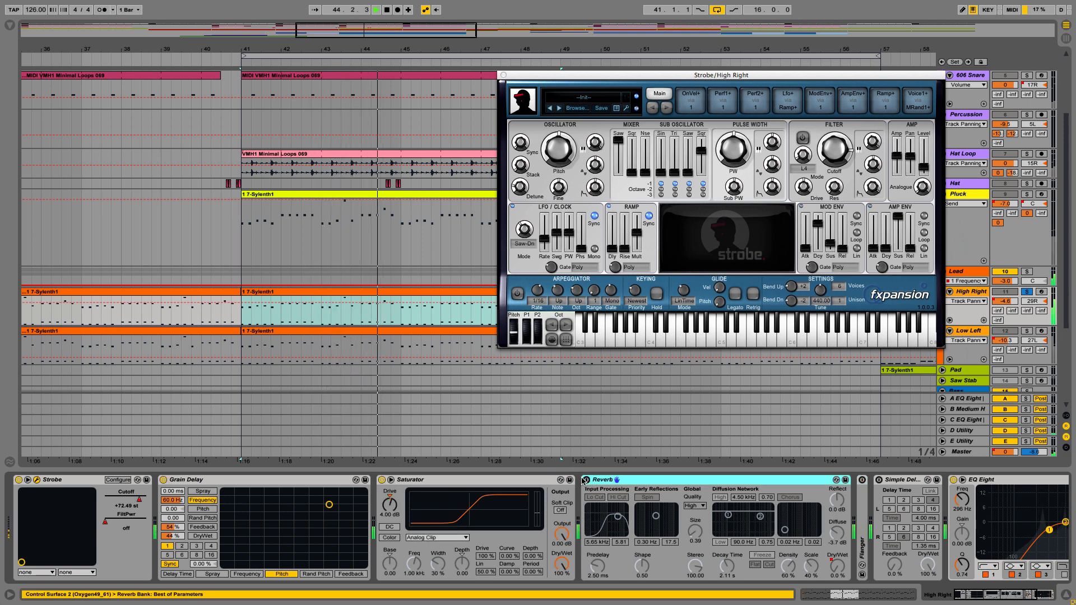
click(862, 480)
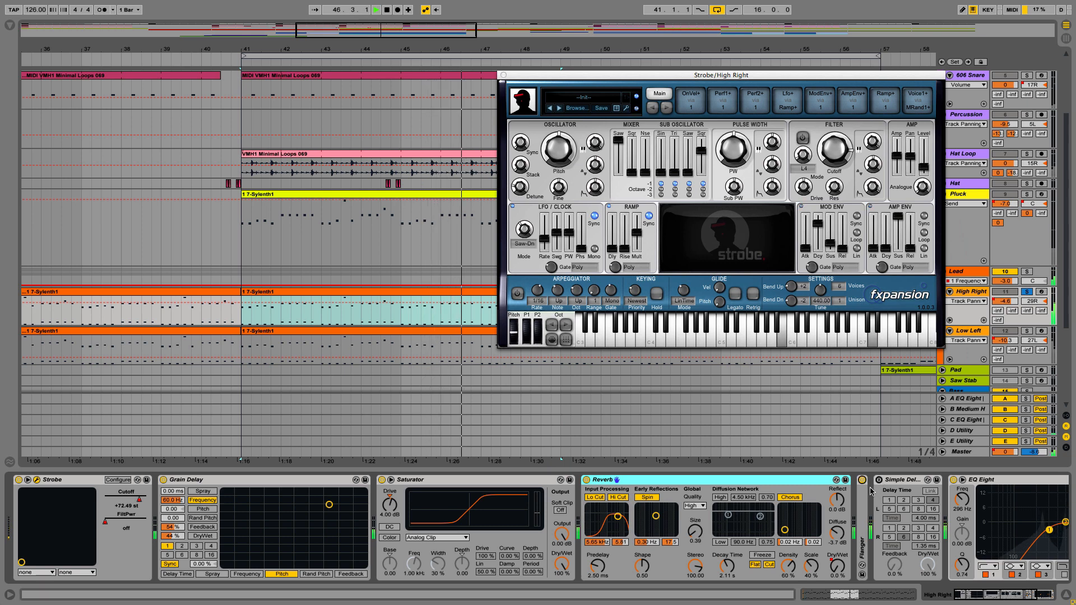
click(864, 497)
click(879, 480)
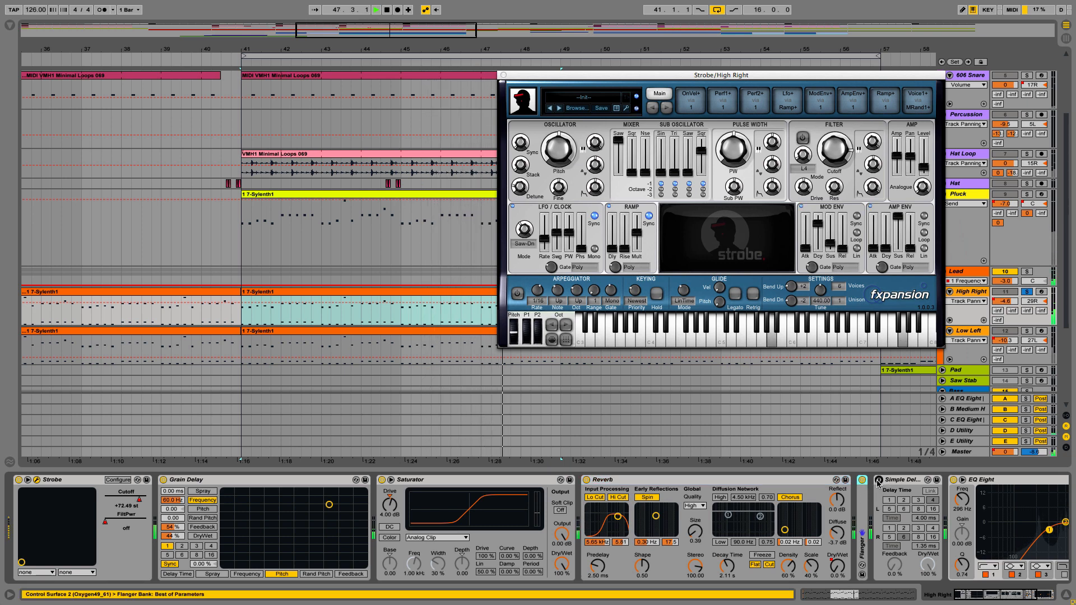
double_click(864, 498)
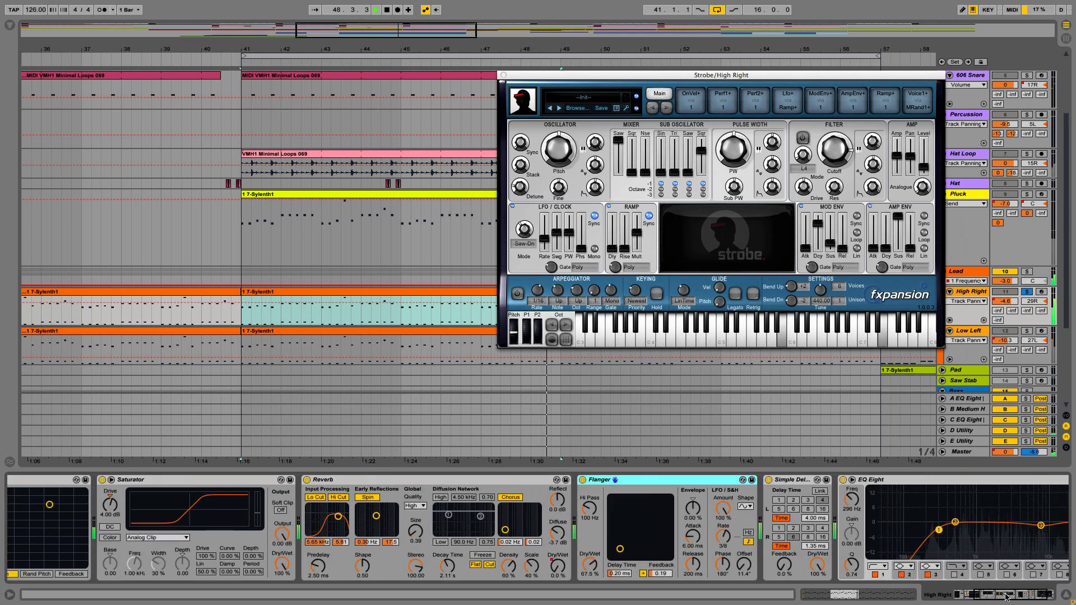
Bypass EQ Eight on High Right during playback, switch it back on, and return along the chain to select Simple Delay.
click(745, 480)
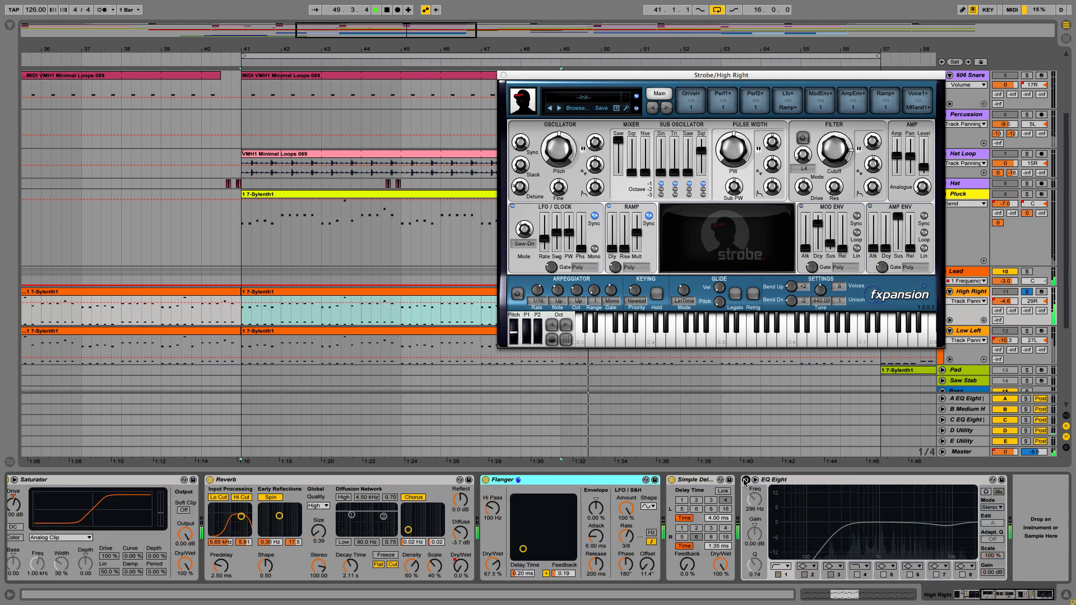
click(745, 479)
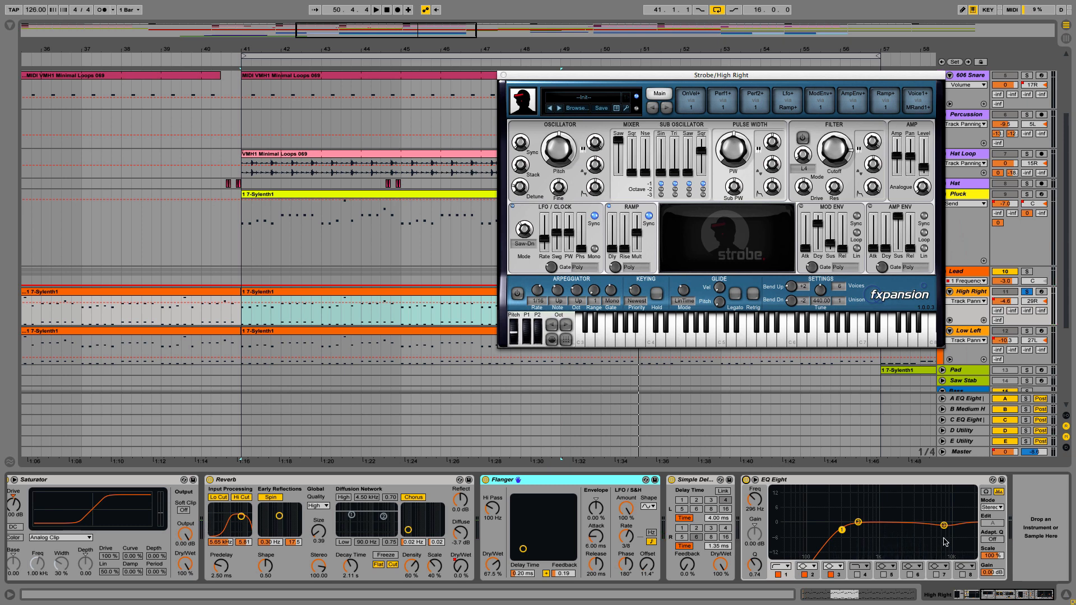
drag(1000, 596, 977, 595)
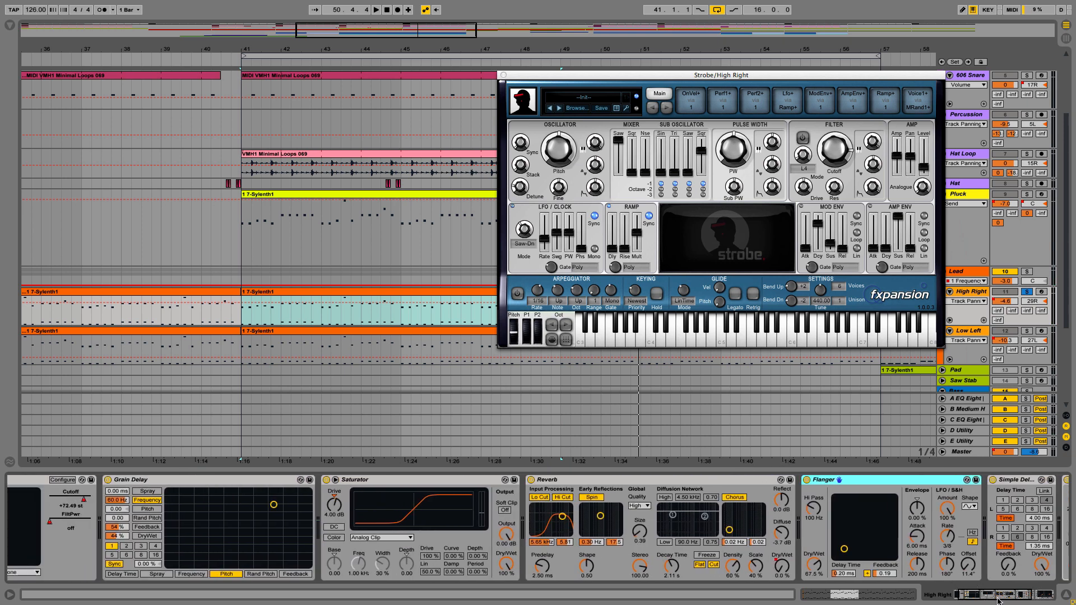
click(1026, 481)
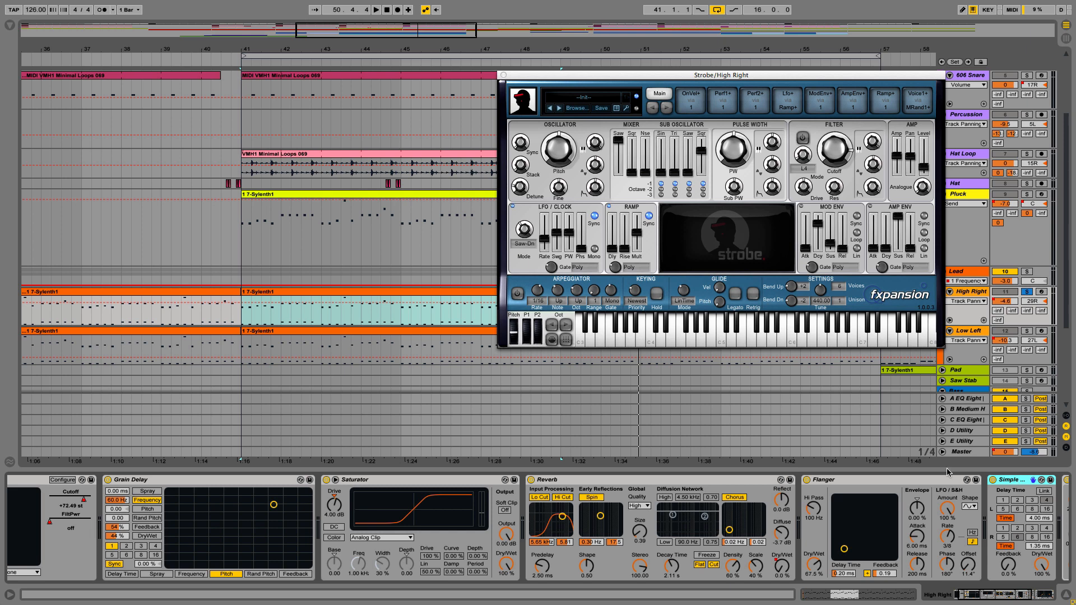
Play Low Left soloed from bar 41 and look through its device chain as far as EQ Eight.
click(968, 334)
click(1026, 331)
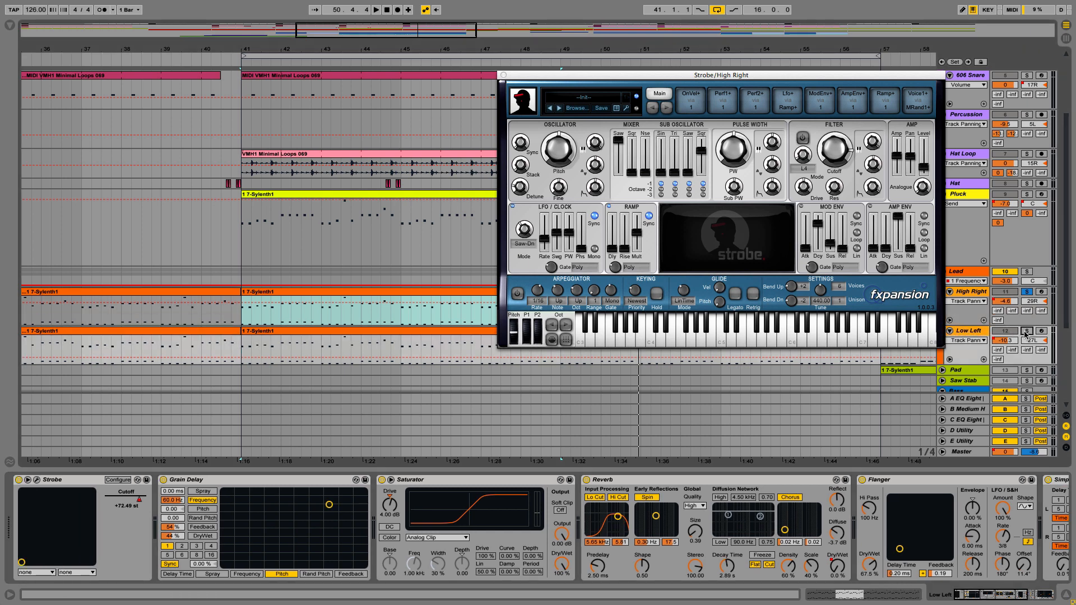
key(space)
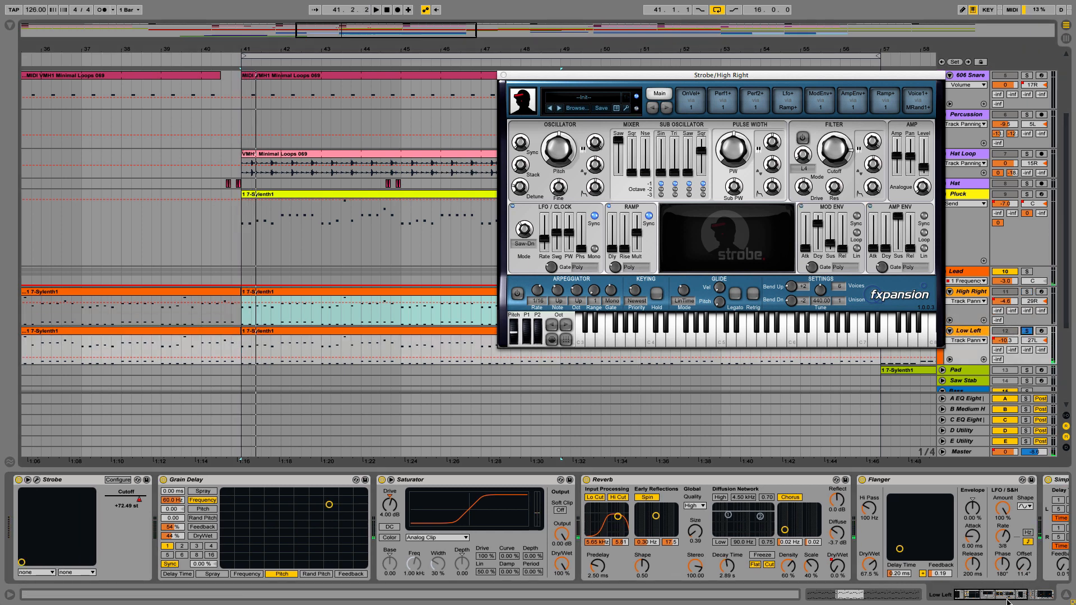
drag(1008, 600, 1022, 597)
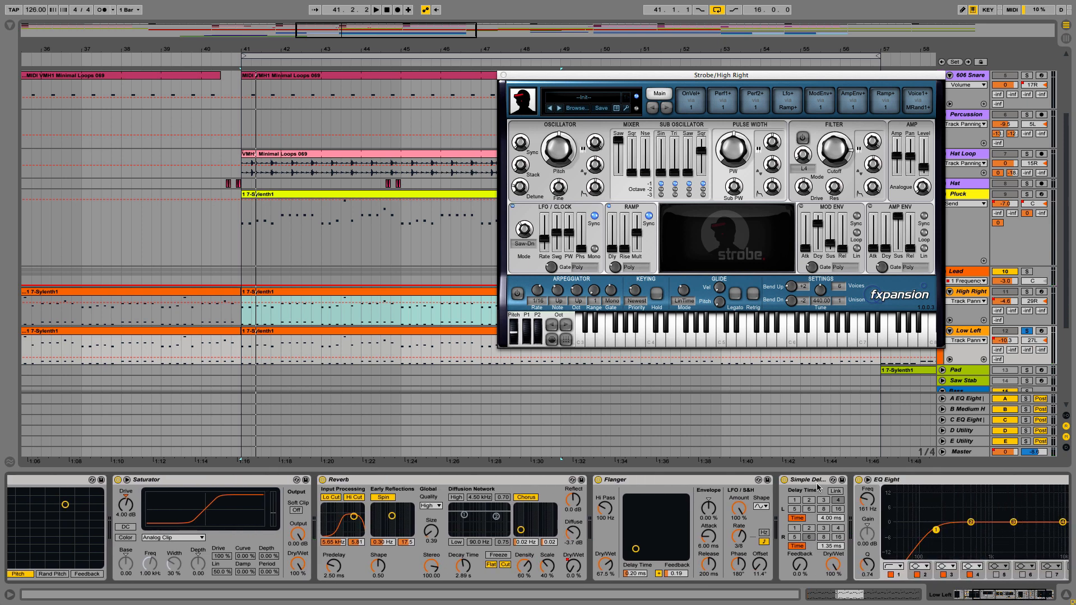
Compare Simple Delay on High Right and Low Left, and set Low Left's delay times to 1.00 ms left and 4.00 ms right.
click(973, 292)
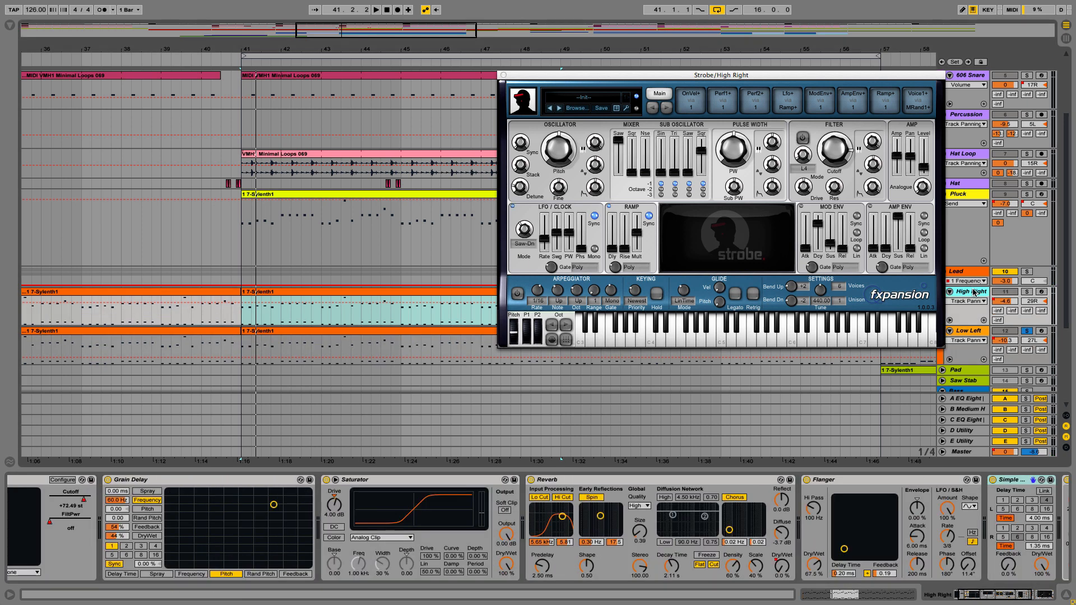
click(969, 331)
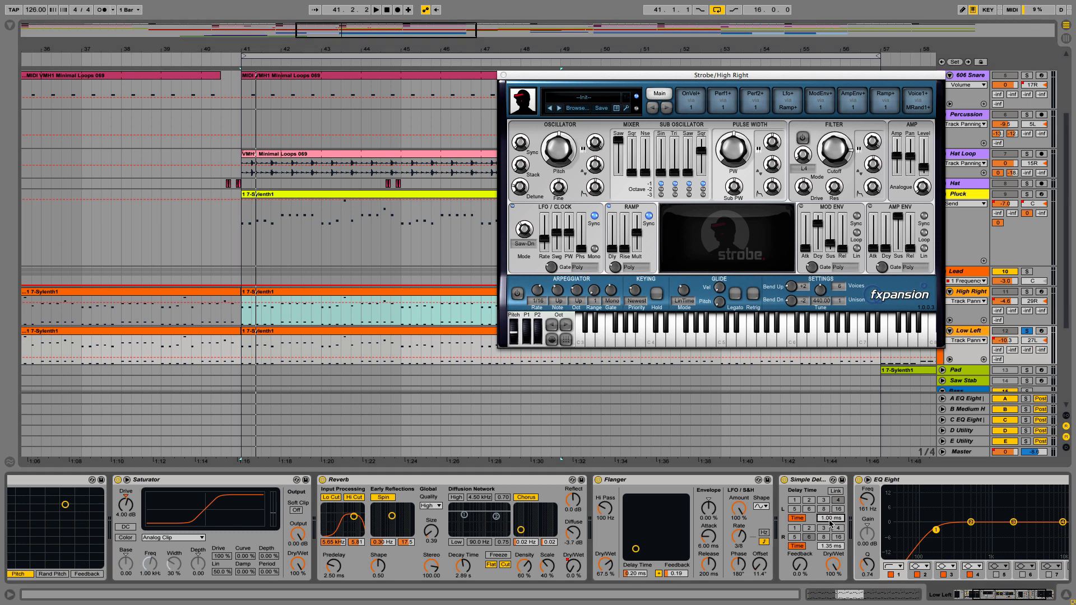
drag(825, 541, 829, 546)
Close the Strobe synth window and play Low Left soloed from bar 41, switching the solo to the whole Lead group.
click(503, 76)
scroll(897, 325, down, 5)
key(space)
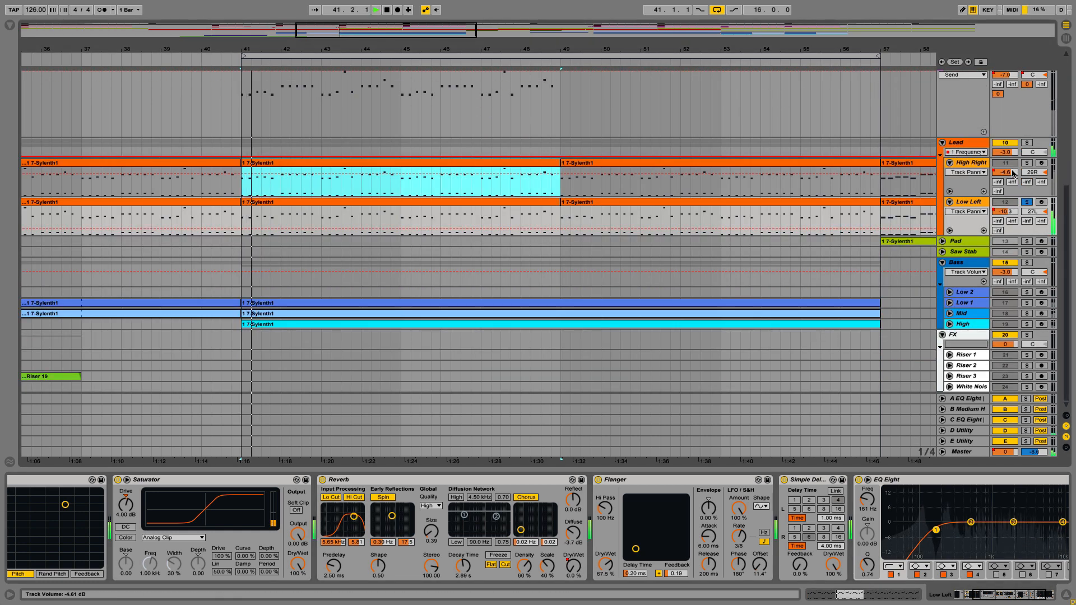
click(1028, 142)
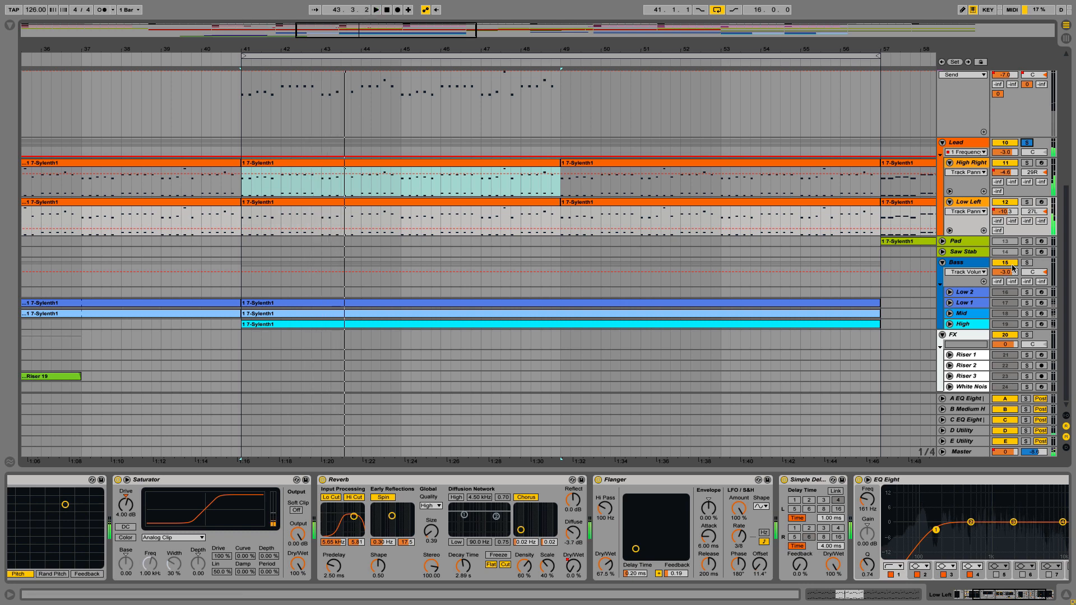
Play the Bass group soloed from bar 41 with its sidechain Compressor and EQ Eight shown, and stop playback.
click(965, 265)
click(1027, 262)
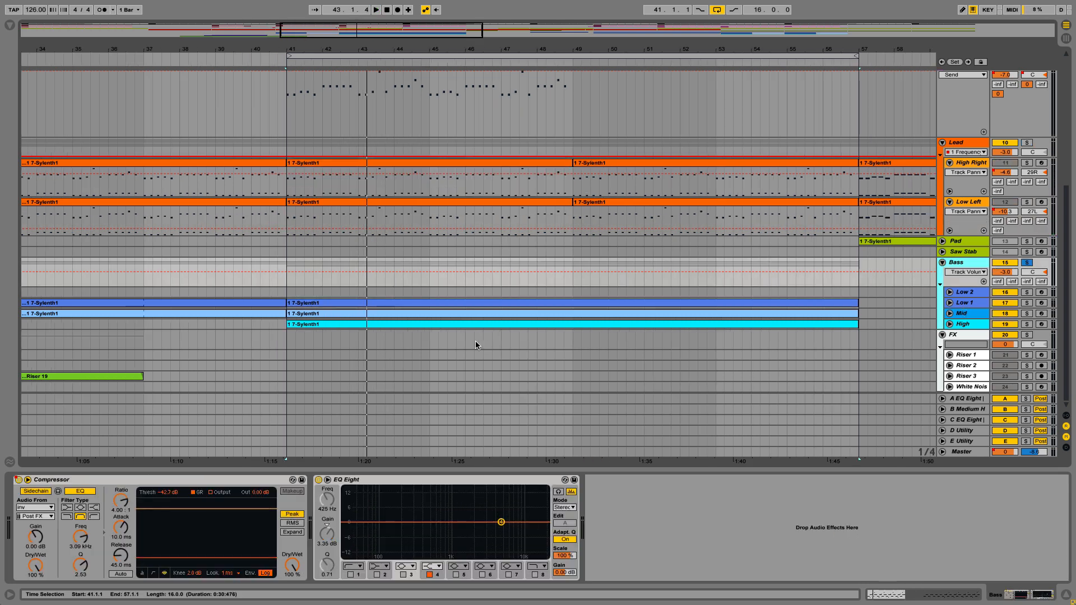
key(space)
click(479, 313)
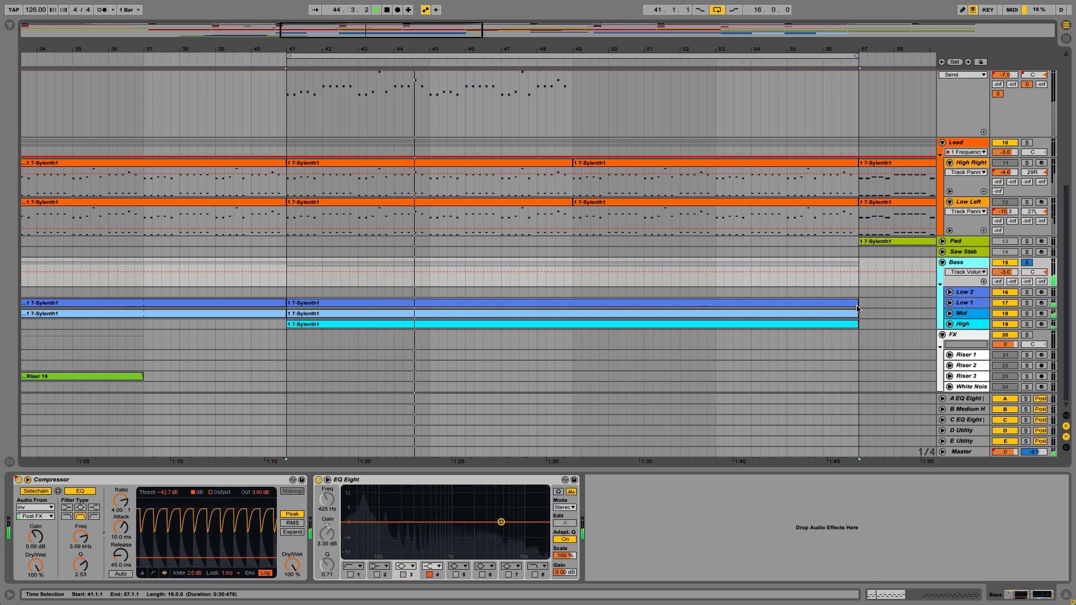
key(space)
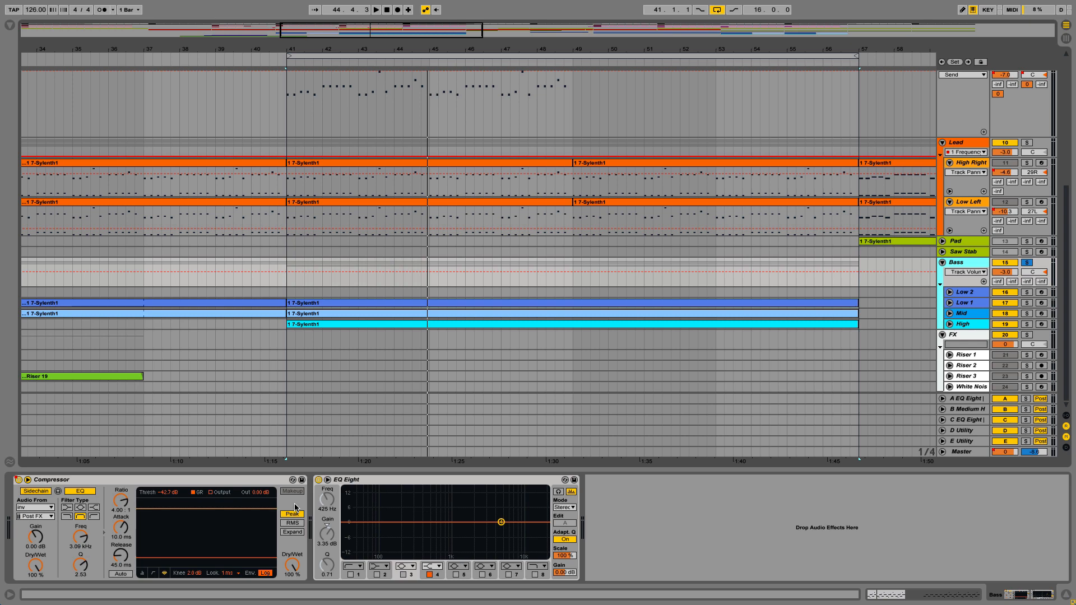
Compare the Lead group's effect devices with the Bass group's, and show the Operator and EQ Eight of Low 1.
click(973, 144)
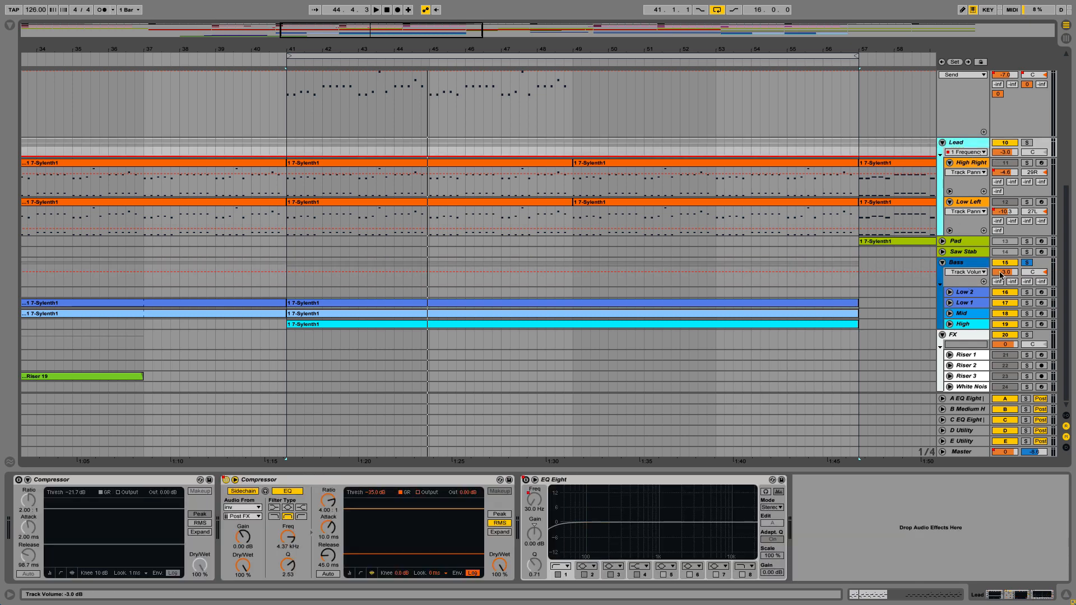
click(977, 261)
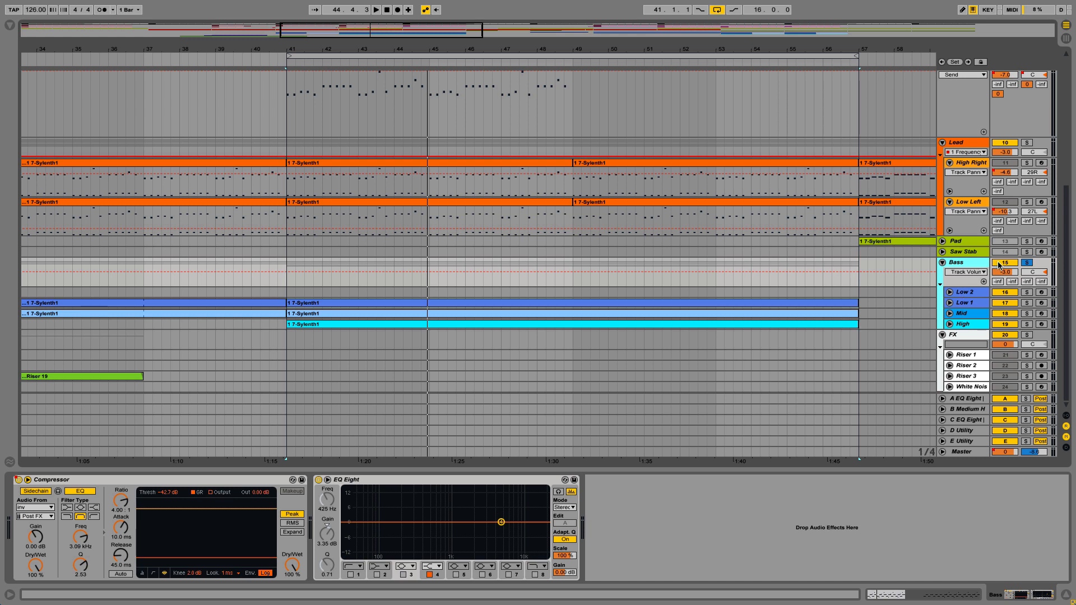
click(458, 303)
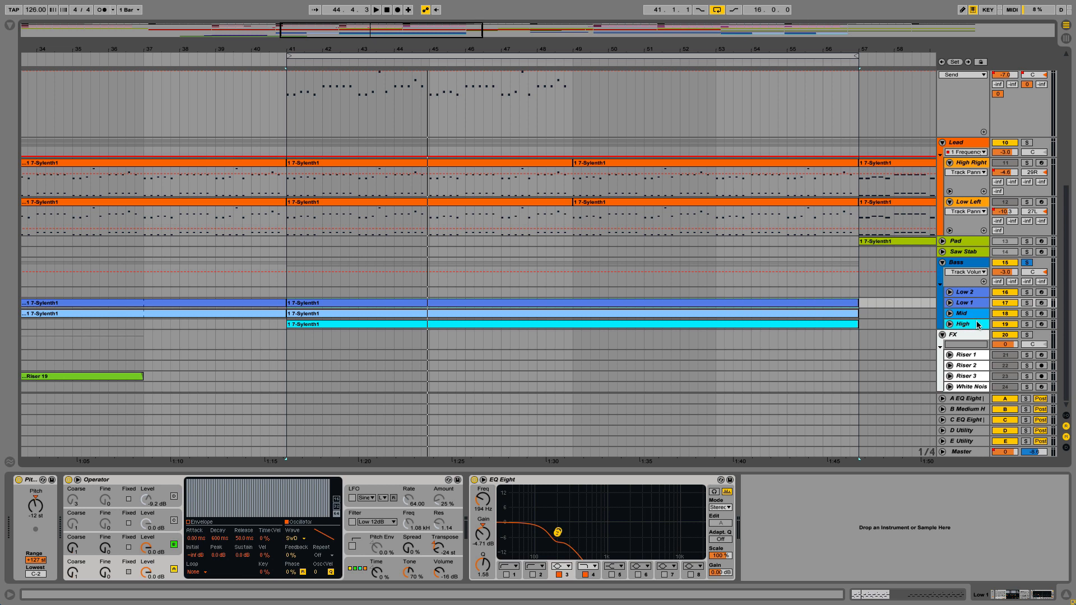
Play the High bass layer soloed from bar 41 and check its level in the Session View mixer.
click(1027, 325)
key(space)
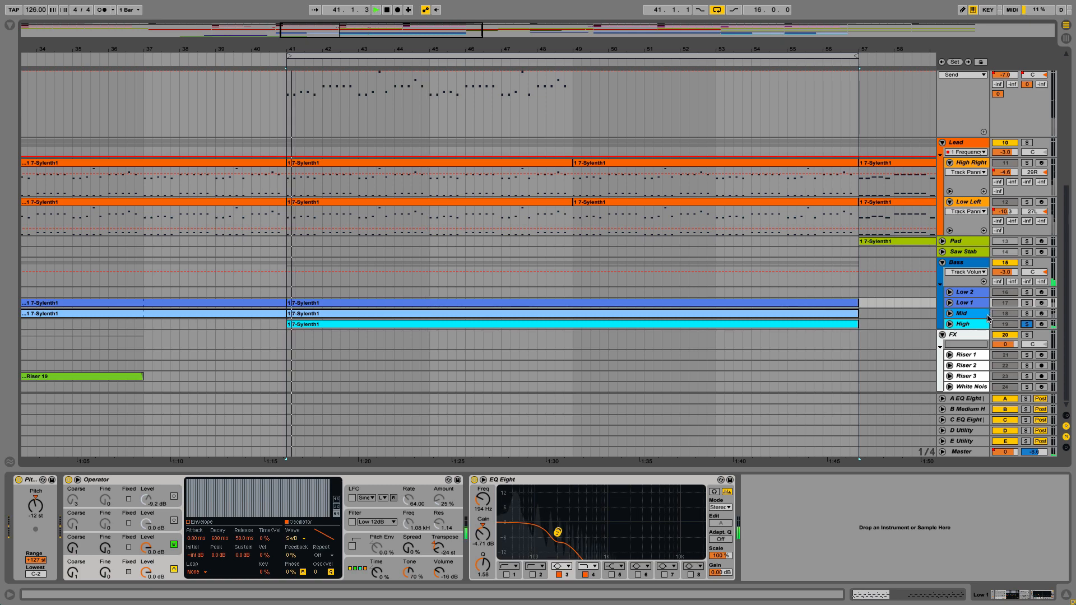
key(Tab)
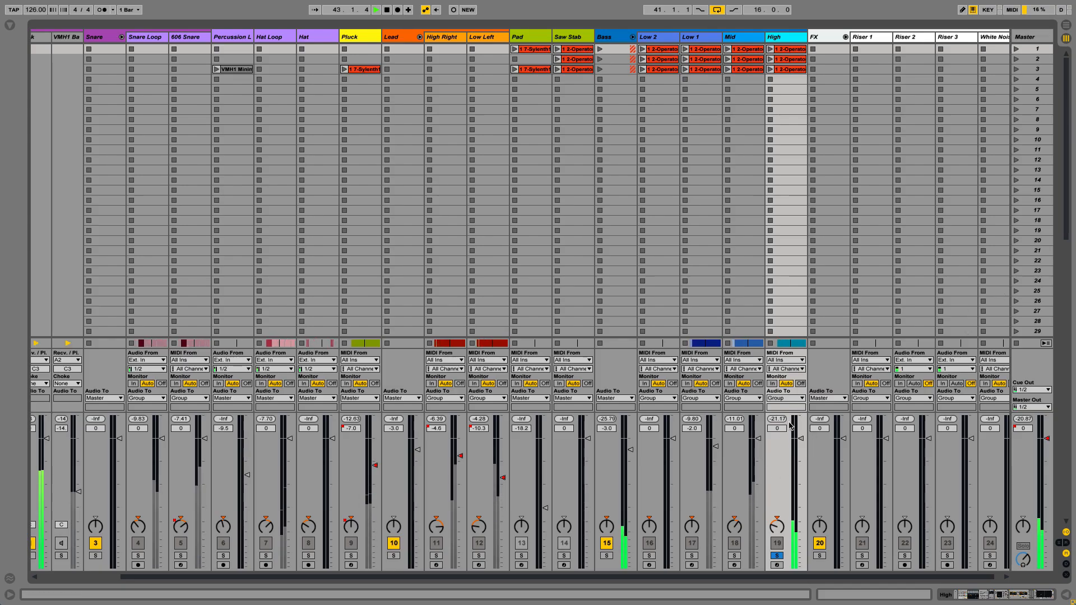
key(Tab)
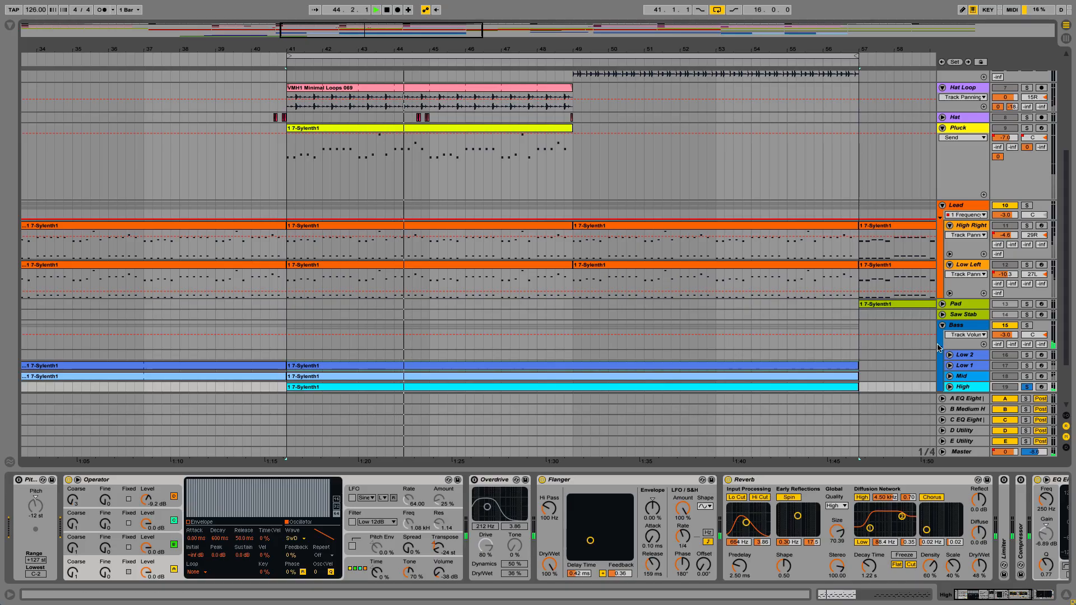
Move the solo to the Mid bass layer during playback and check its level in the Session View mixer.
click(1027, 376)
scroll(1009, 359, down, 3)
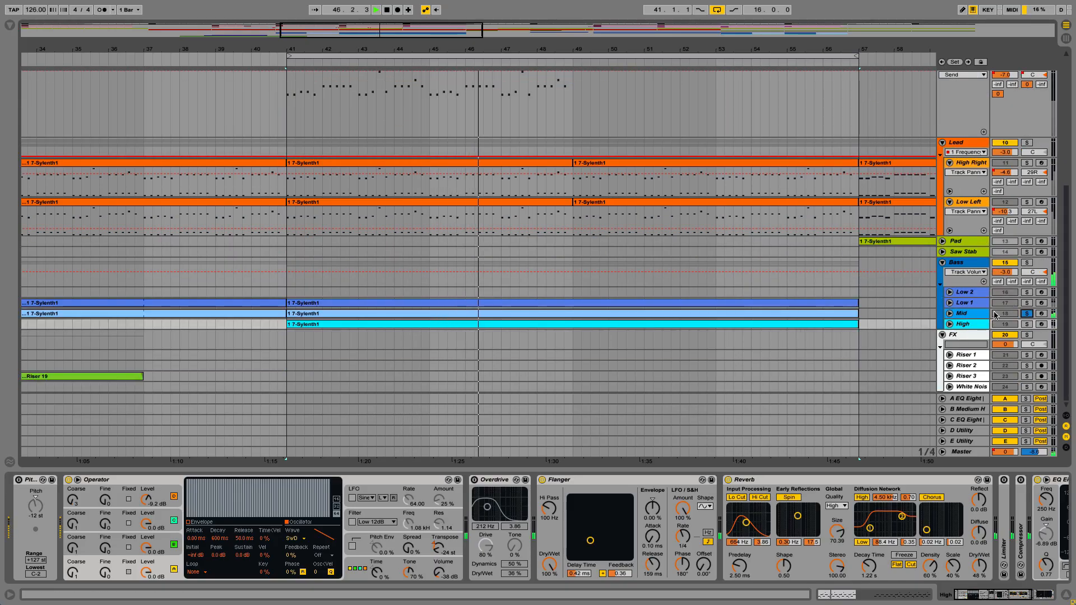
key(Tab)
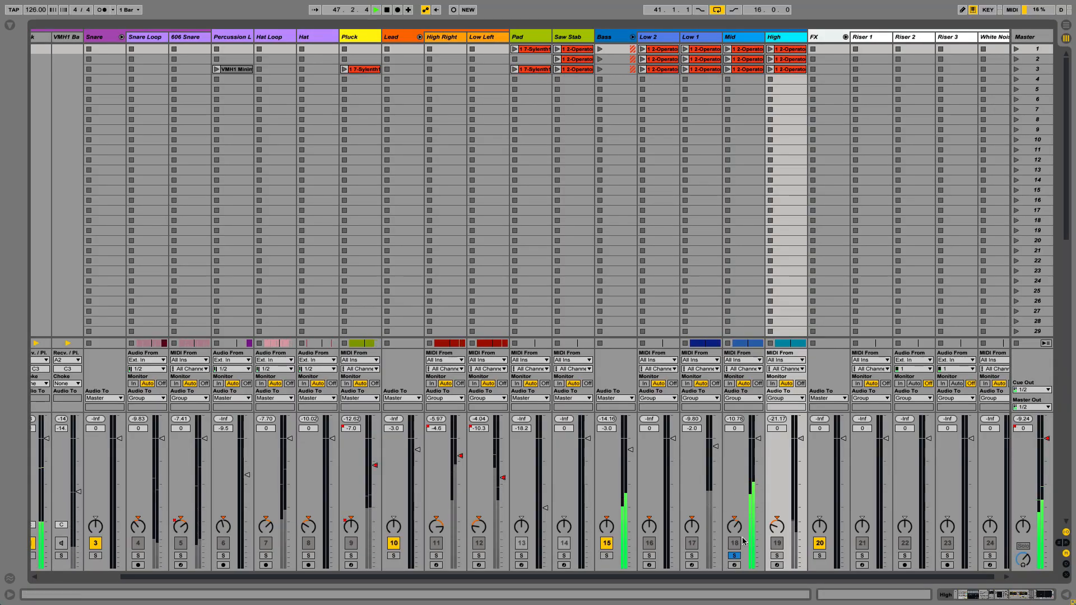
key(Tab)
Solo Low 1 during playback, examine its Operator including oscillator B, and stop playback.
click(1026, 365)
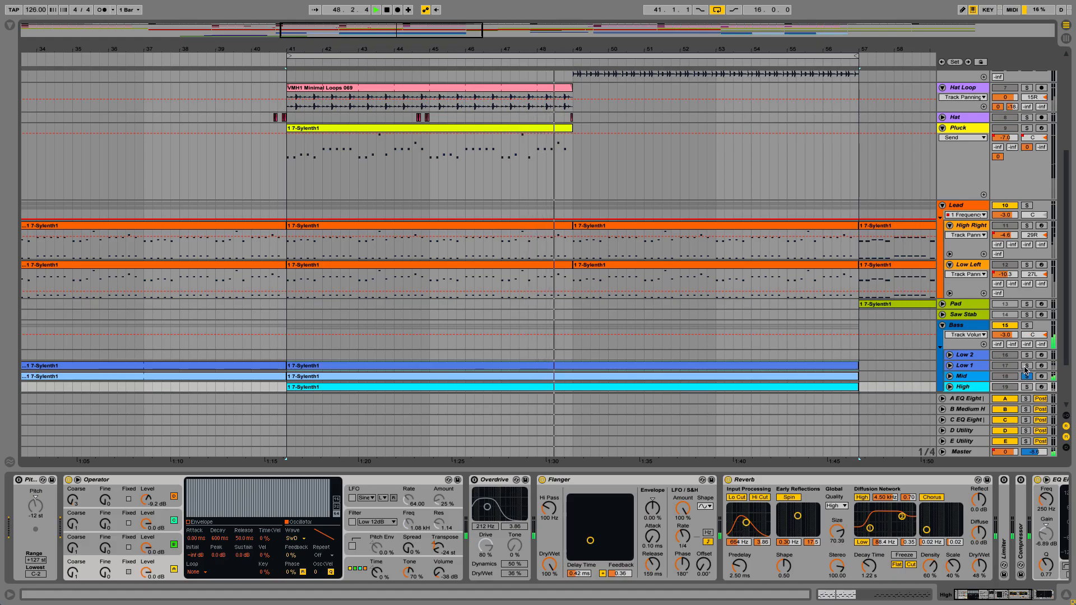
click(667, 367)
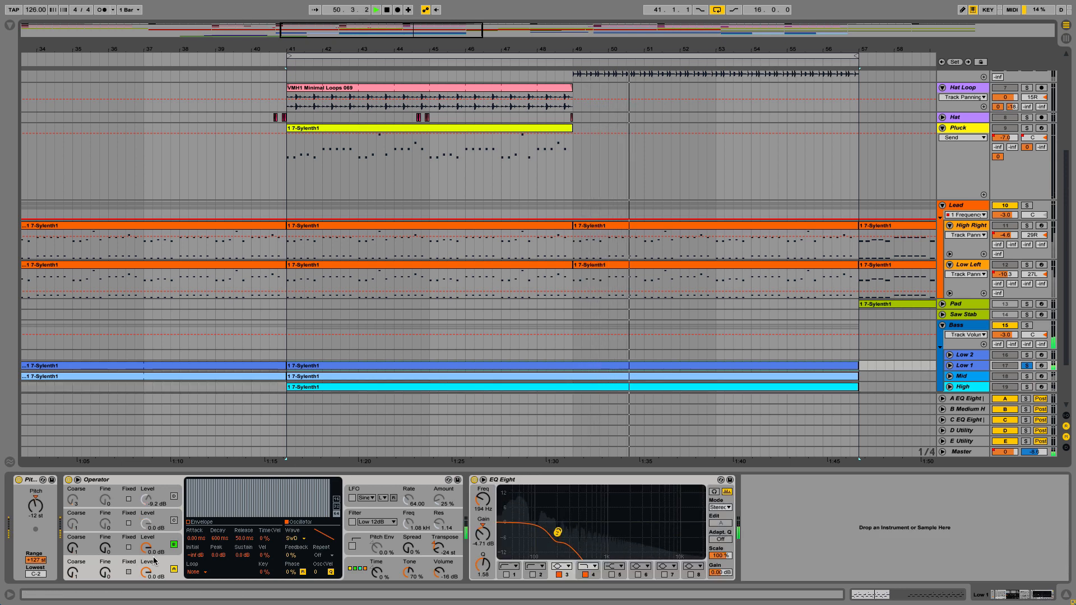
click(171, 544)
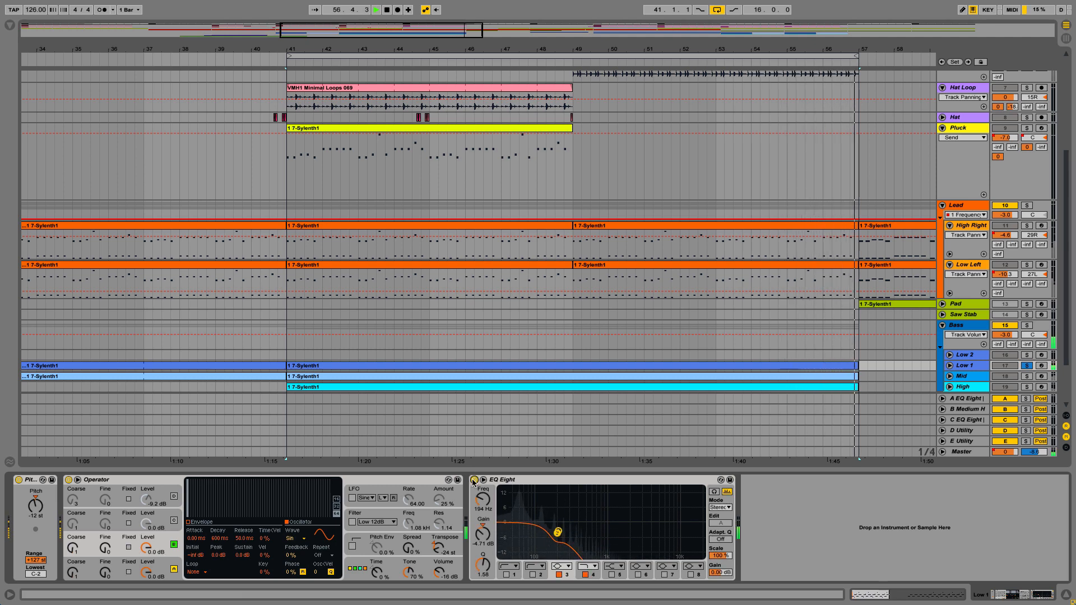
key(space)
scroll(973, 306, down, 3)
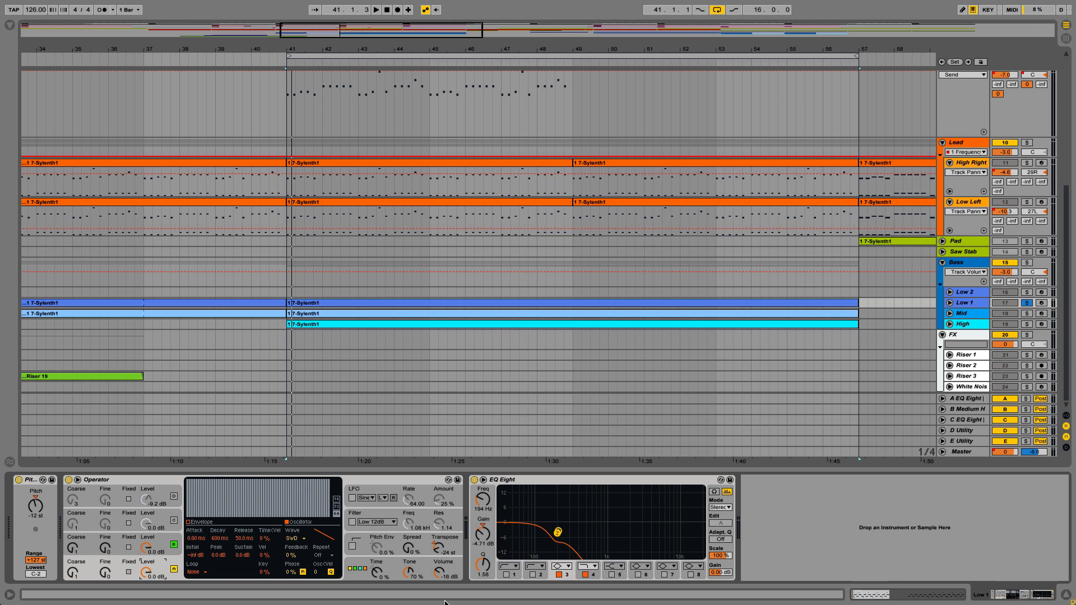
Examine the device chains of the Mid and High bass layers, from Operator through Flanger and Reverb to the EQs.
click(965, 324)
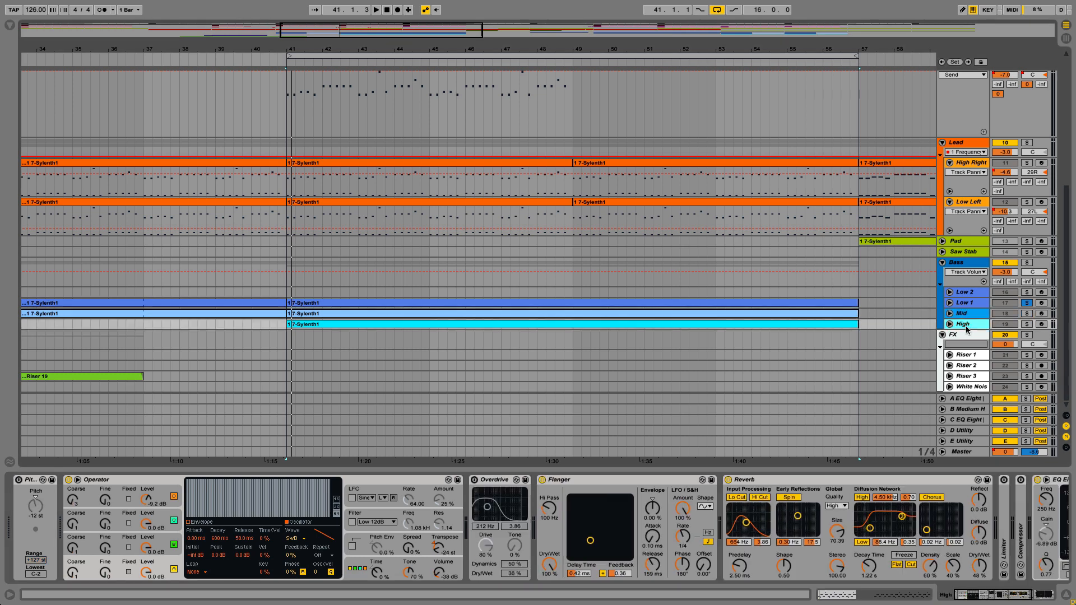
click(965, 313)
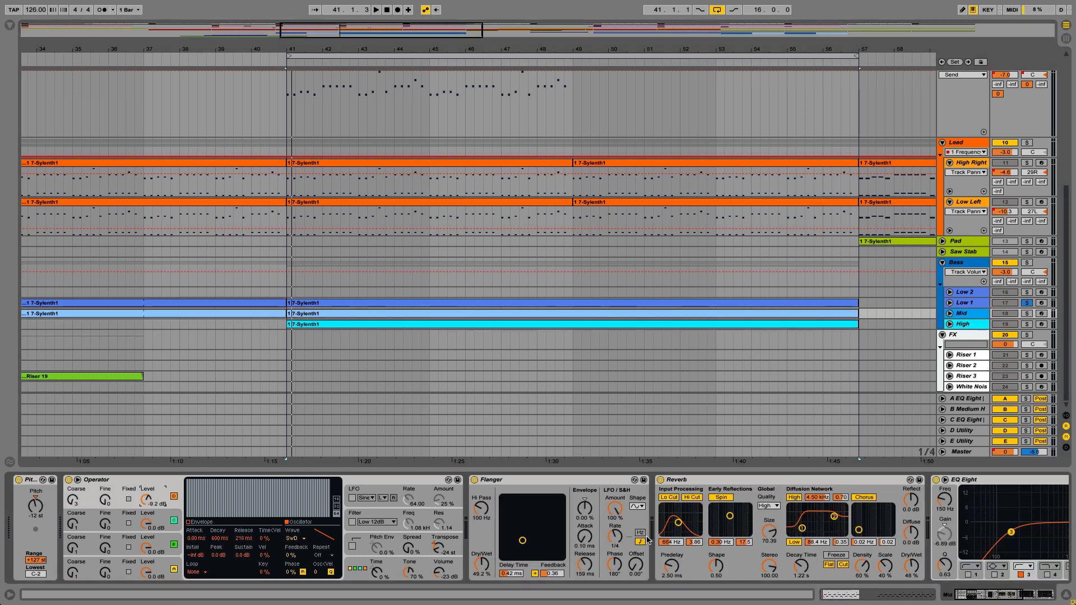
click(1025, 595)
drag(1026, 595, 1036, 594)
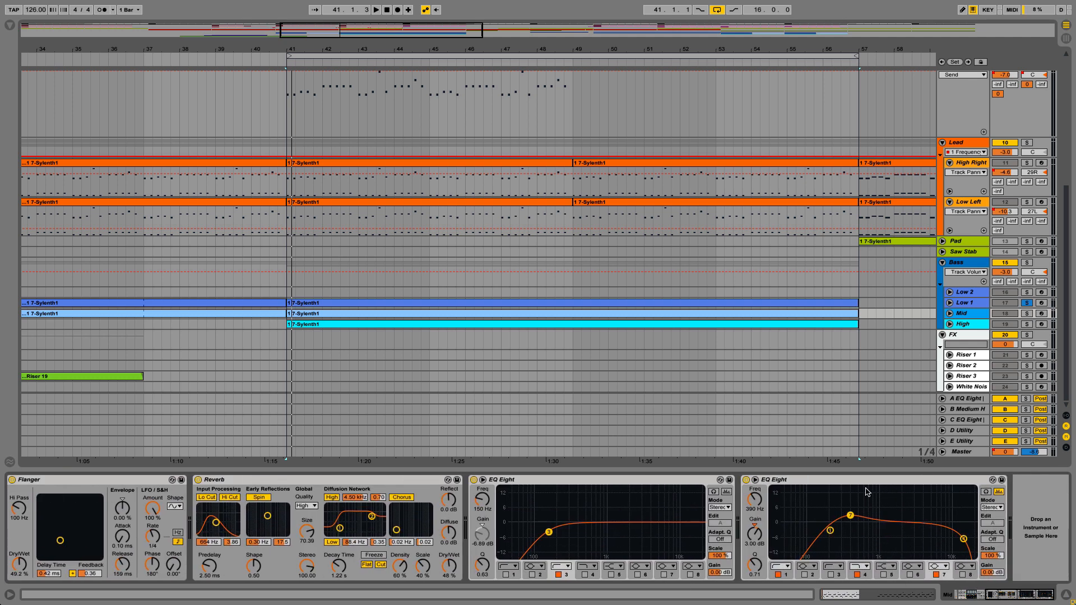
click(964, 324)
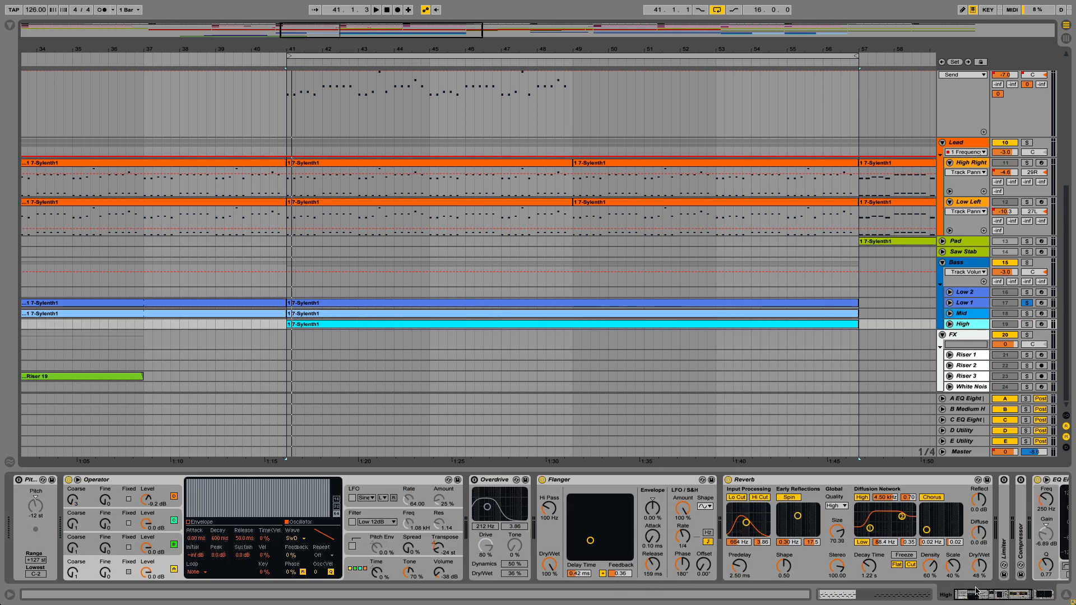
mouse_move(980, 594)
mouse_down()
mouse_move(1008, 594)
mouse_move(986, 593)
mouse_up()
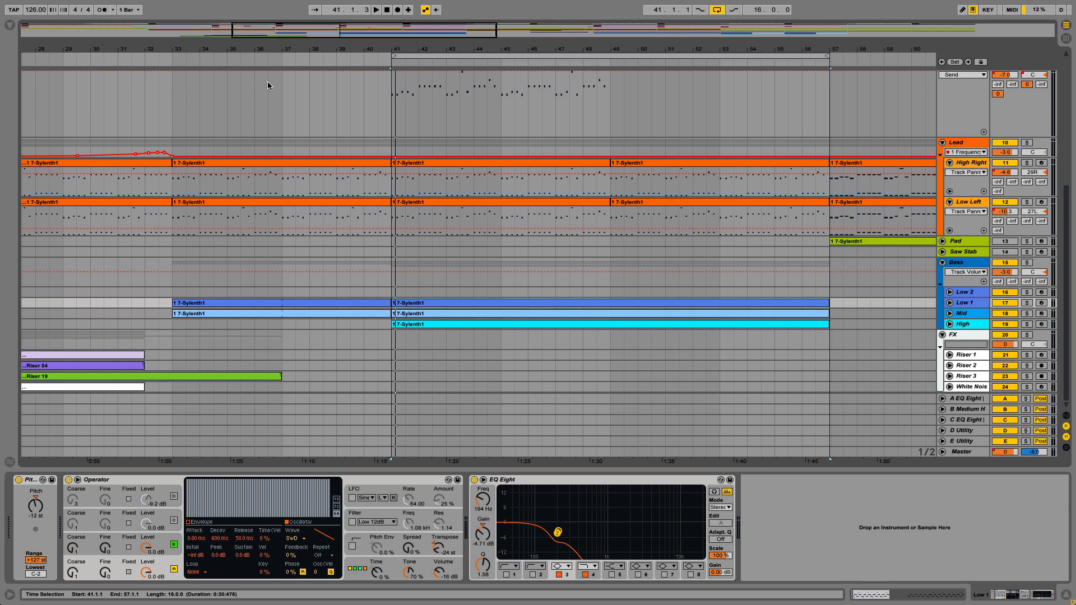
Show the FX risers from bar 21, unfold Riser 1, Riser 2, Riser 3 and the white noise track, and select the Riser 19 clip.
drag(292, 33, 222, 34)
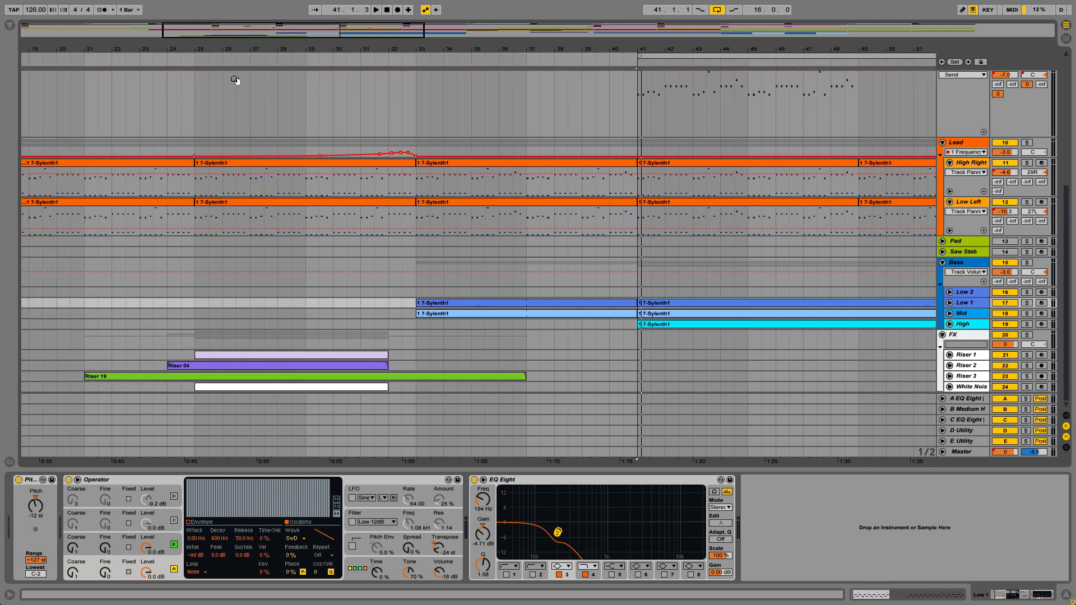
click(950, 376)
click(949, 336)
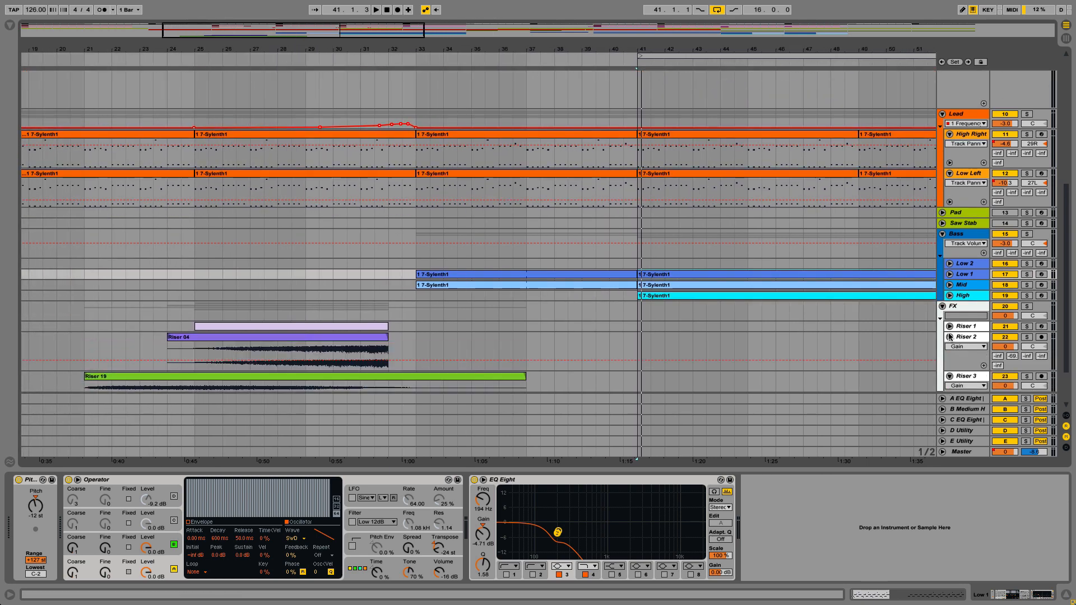
click(949, 326)
scroll(875, 331, down, 3)
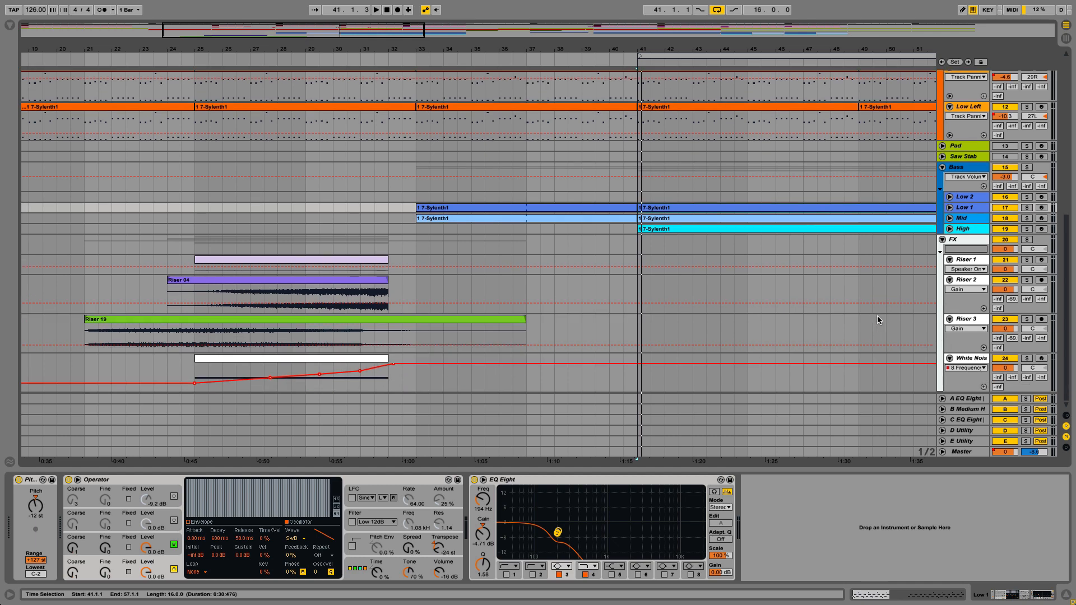
click(128, 320)
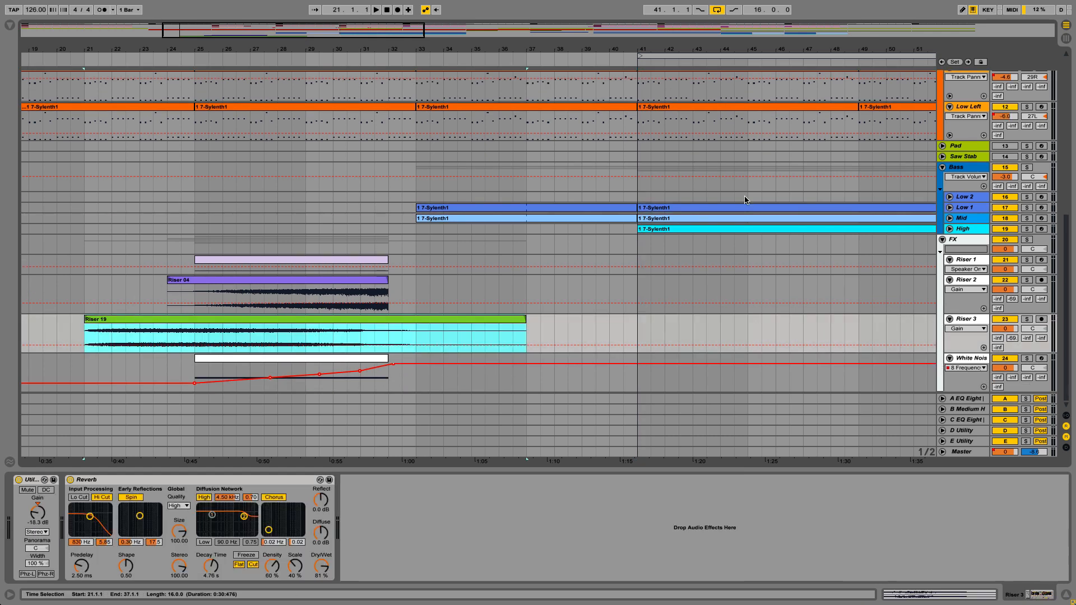
Solo the FX group, play the risers from bar 21, and check the device chains of Riser 1, Riser 2 and Riser 3.
click(1028, 239)
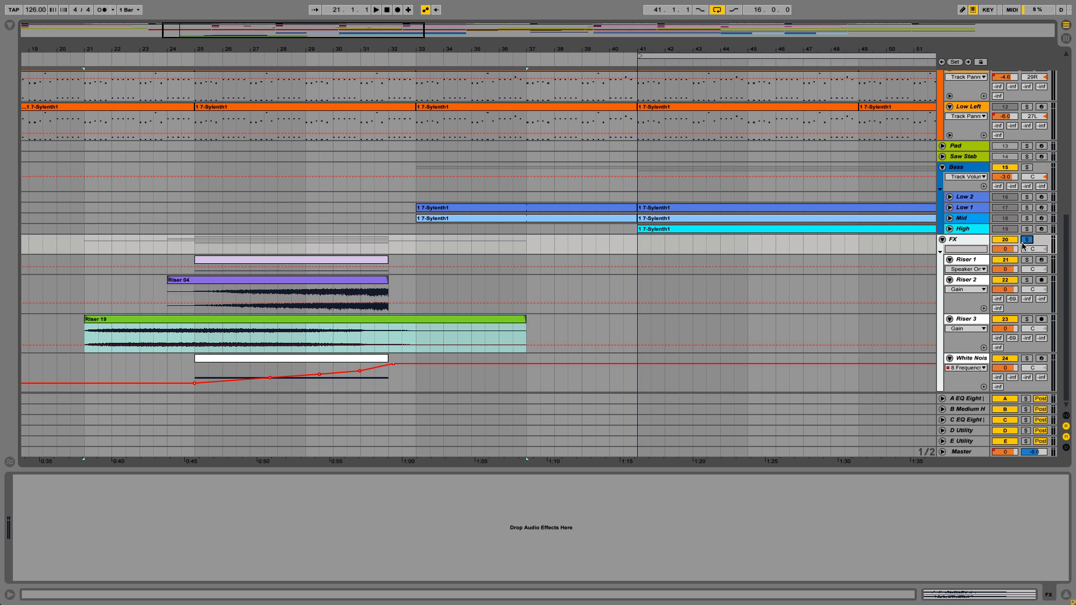
key(space)
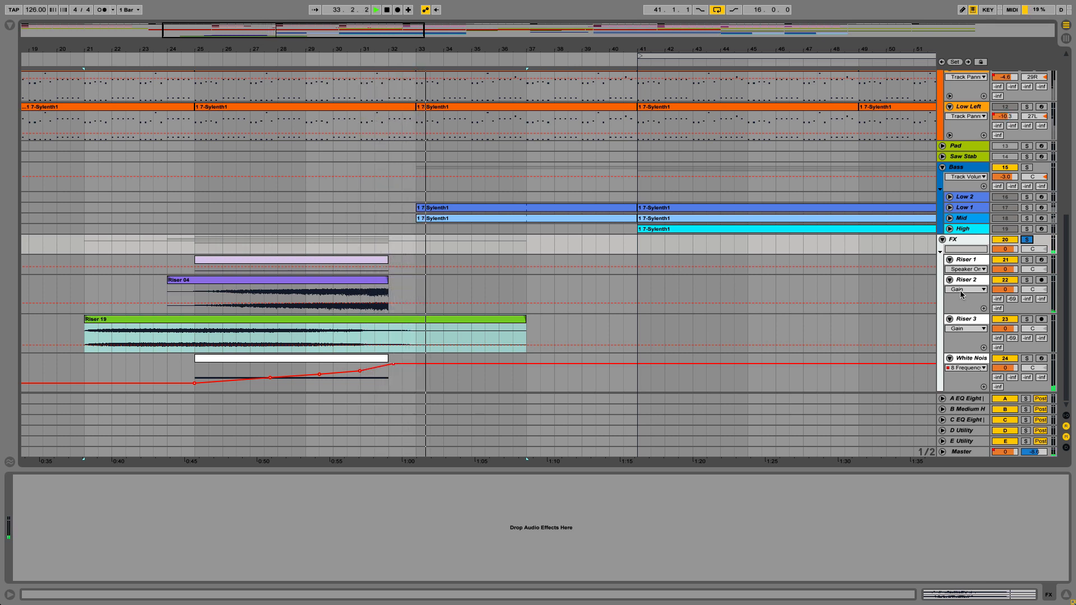
click(973, 263)
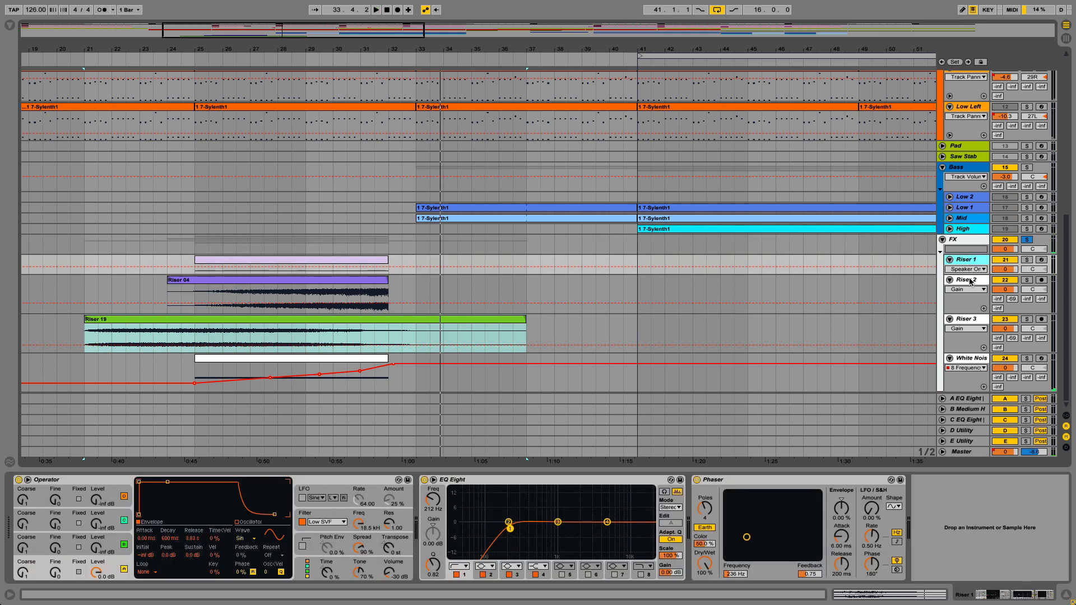
click(971, 282)
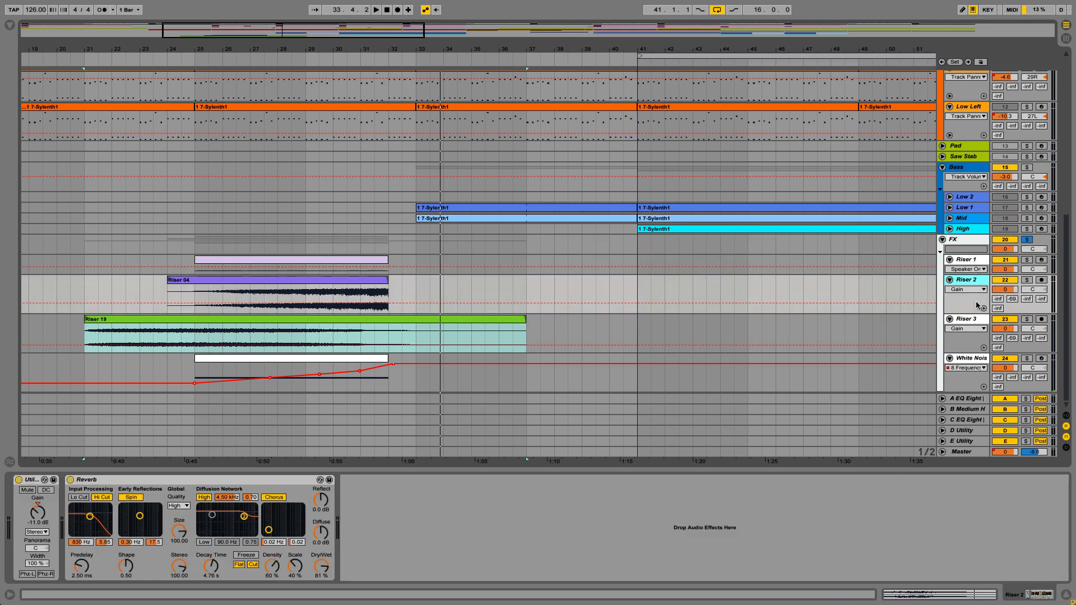
click(974, 322)
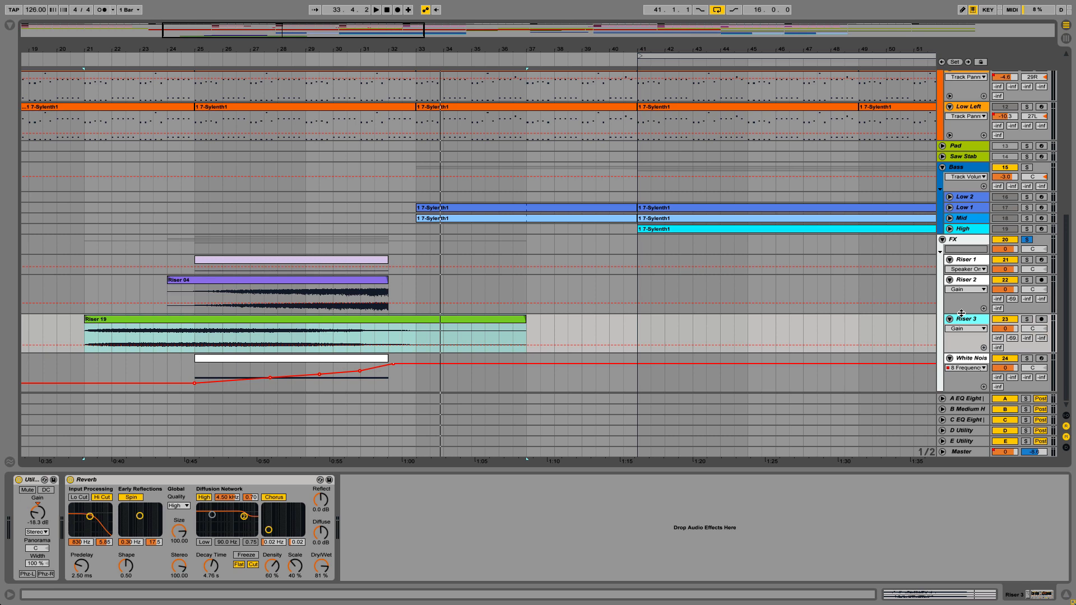
Record-arm Riser 1, examine its clip's pitch bend envelope, and show the pitch bend range in Operator's global settings.
click(965, 264)
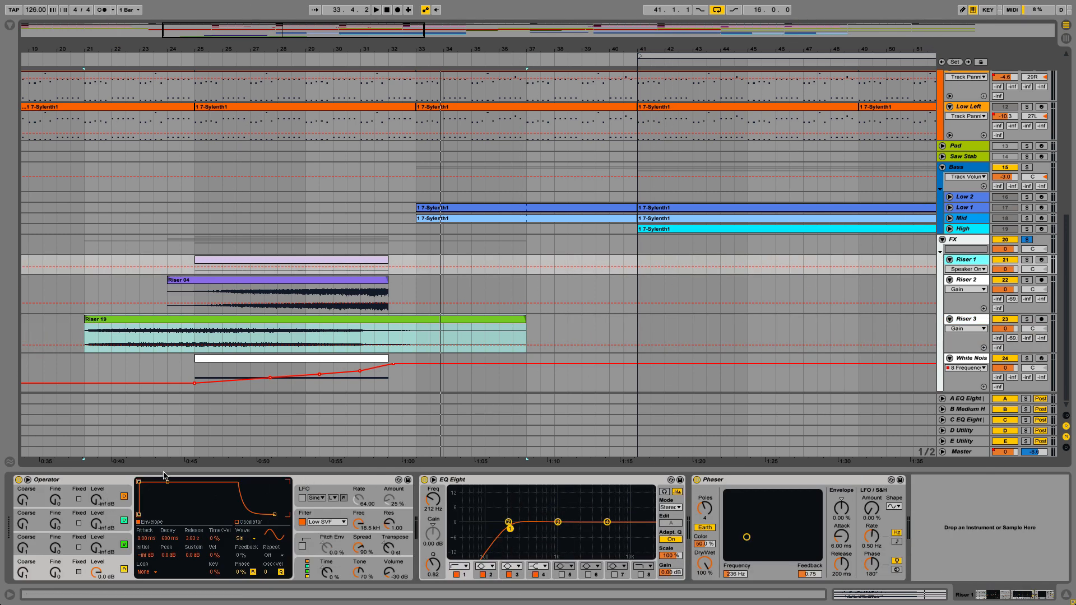
click(1042, 260)
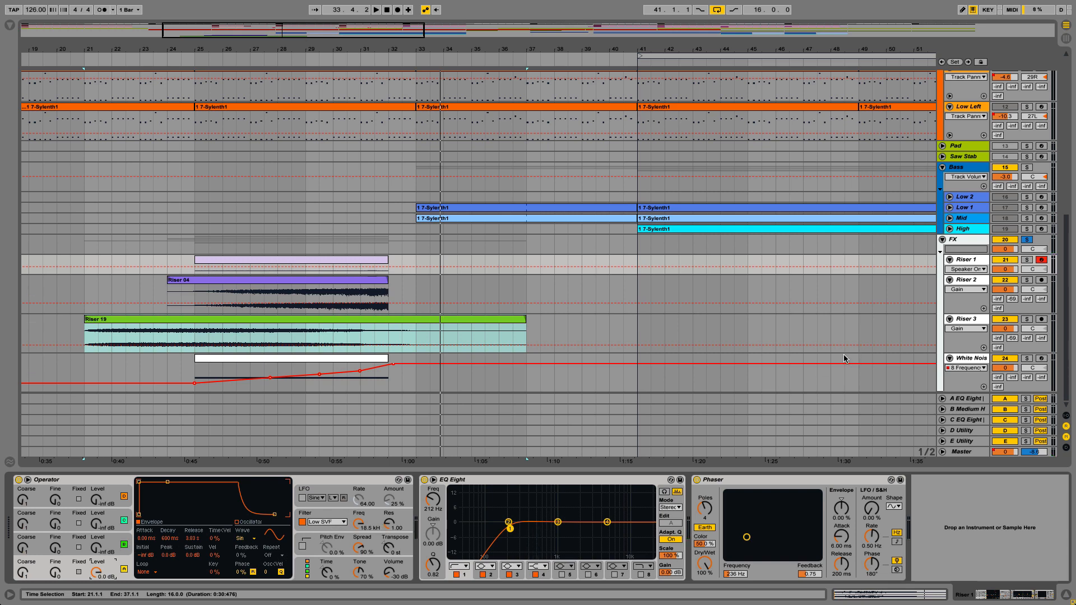
click(314, 260)
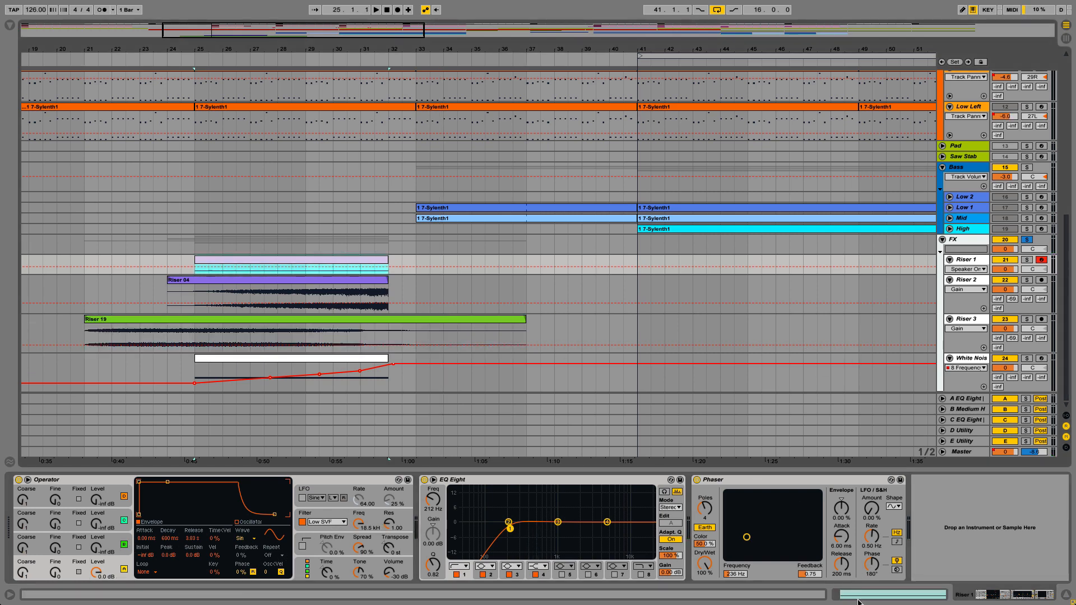
key(shift+Tab)
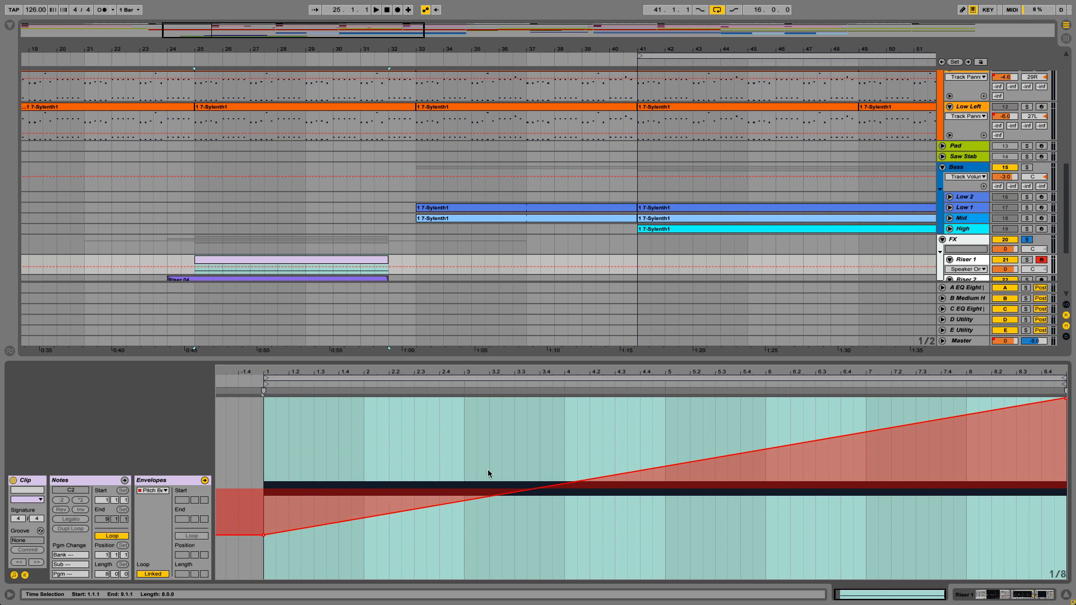
click(1015, 597)
click(317, 567)
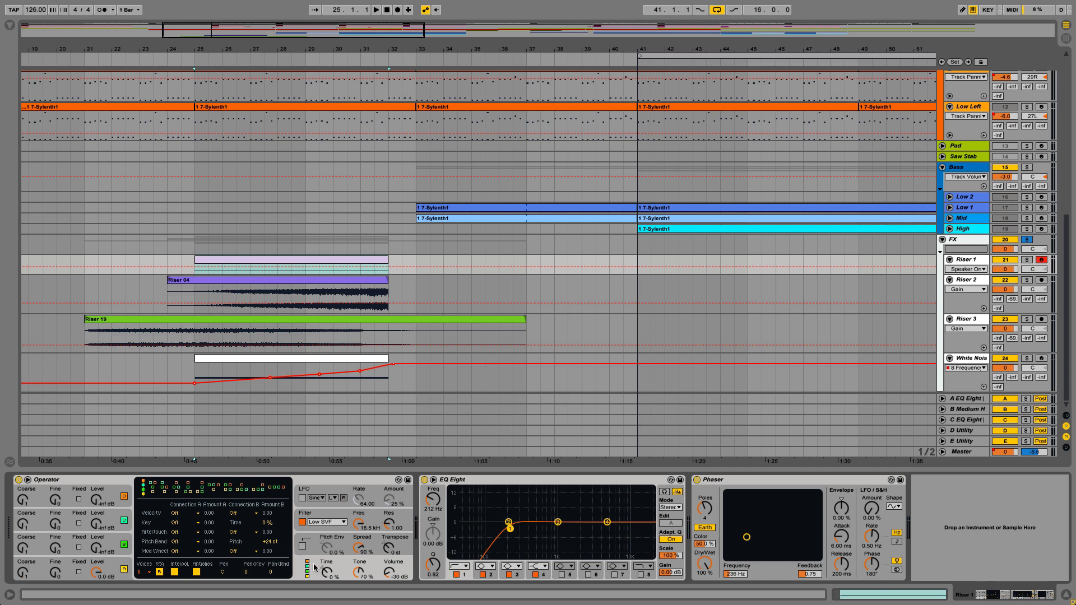
click(271, 543)
Examine the White Noise track's Analog, Ping Pong Delay and EQ Eight chain together with its frequency automation.
click(343, 260)
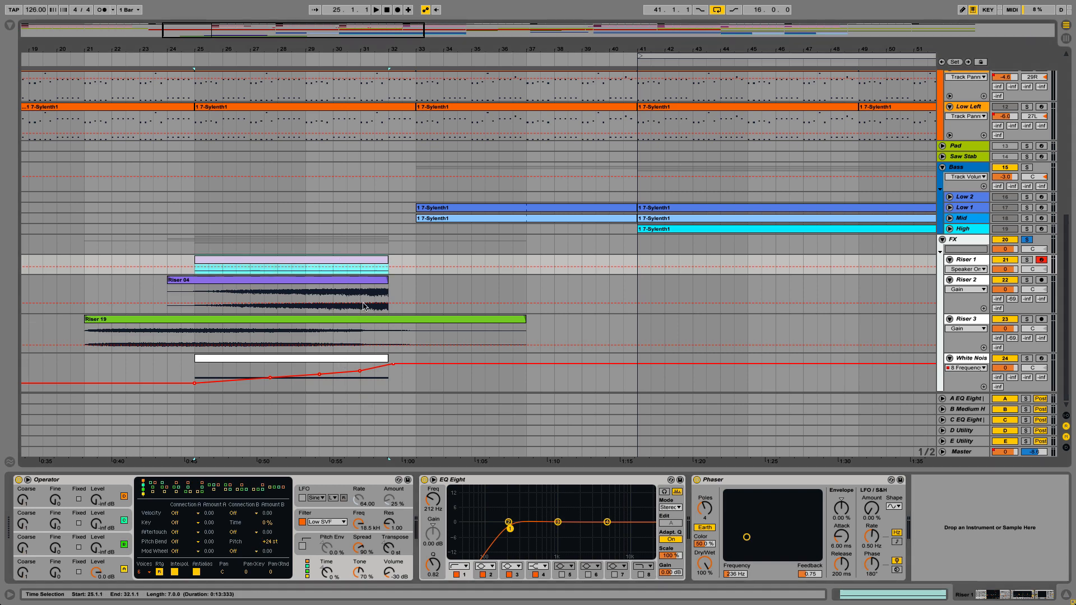
key(shift+Tab)
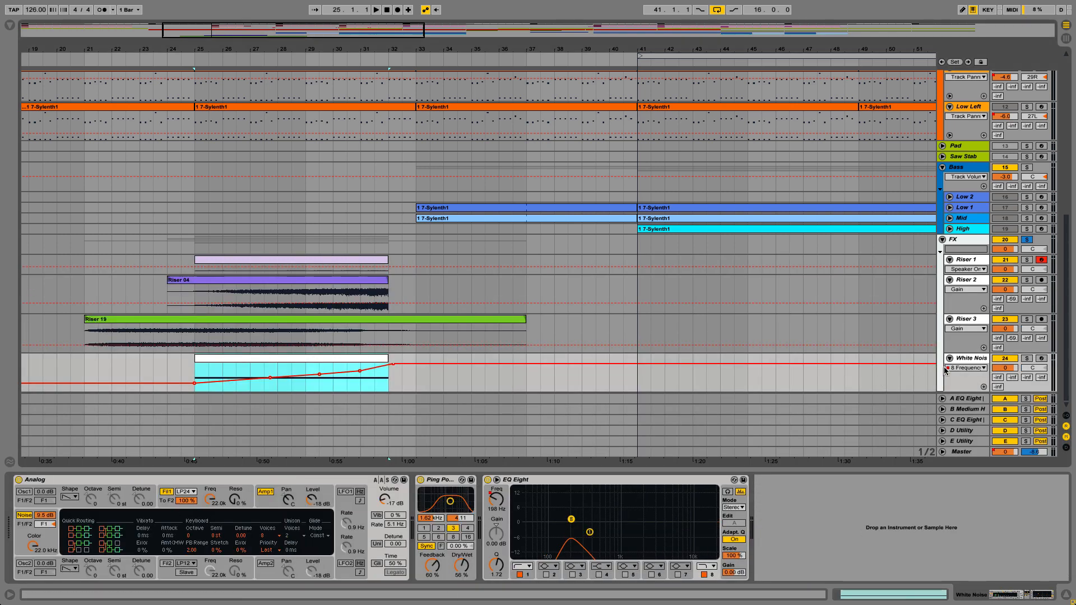
click(966, 359)
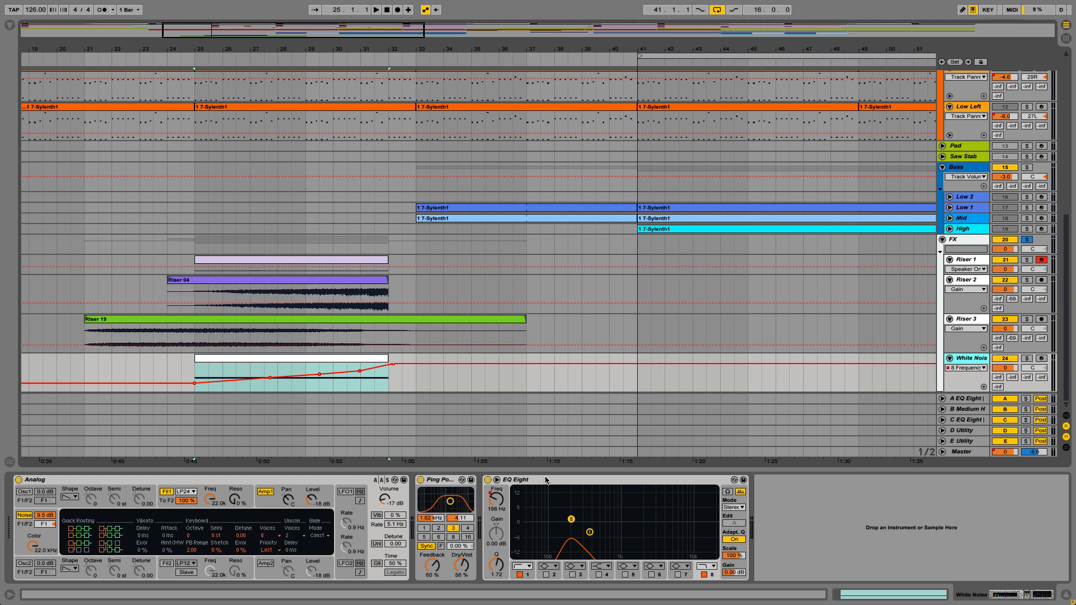
Switch to Session View, bring the first mixer tracks into view, and show the Utility device on return track D.
key(Tab)
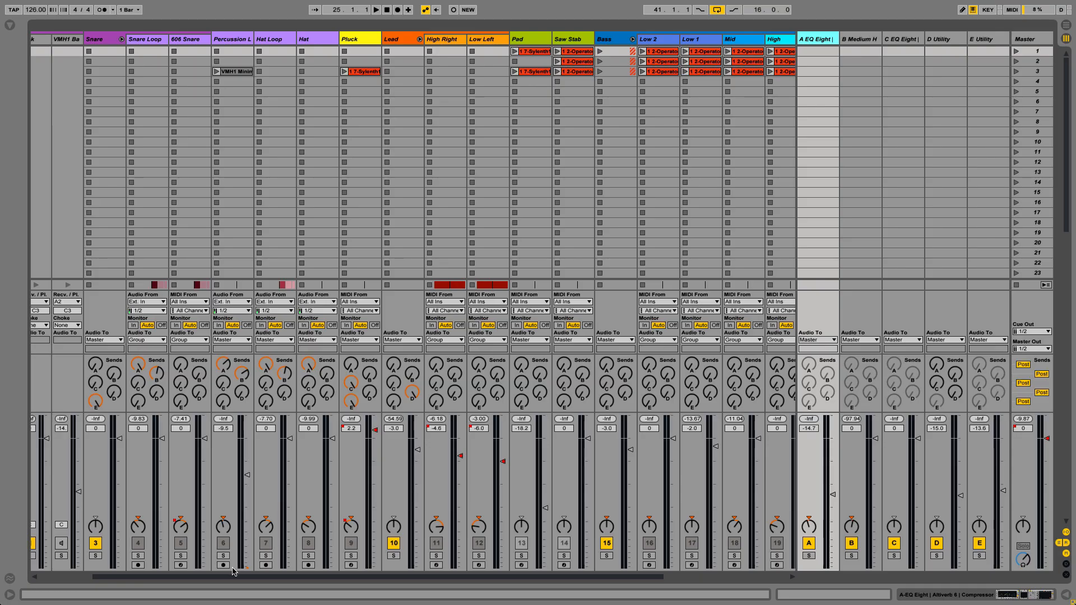
drag(263, 576, 234, 576)
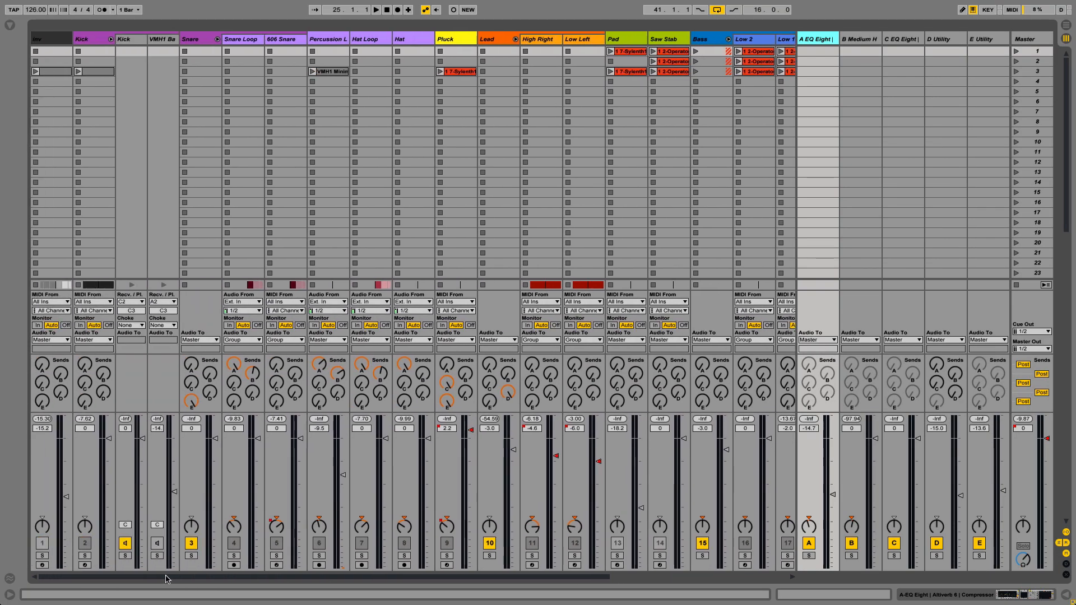
click(946, 42)
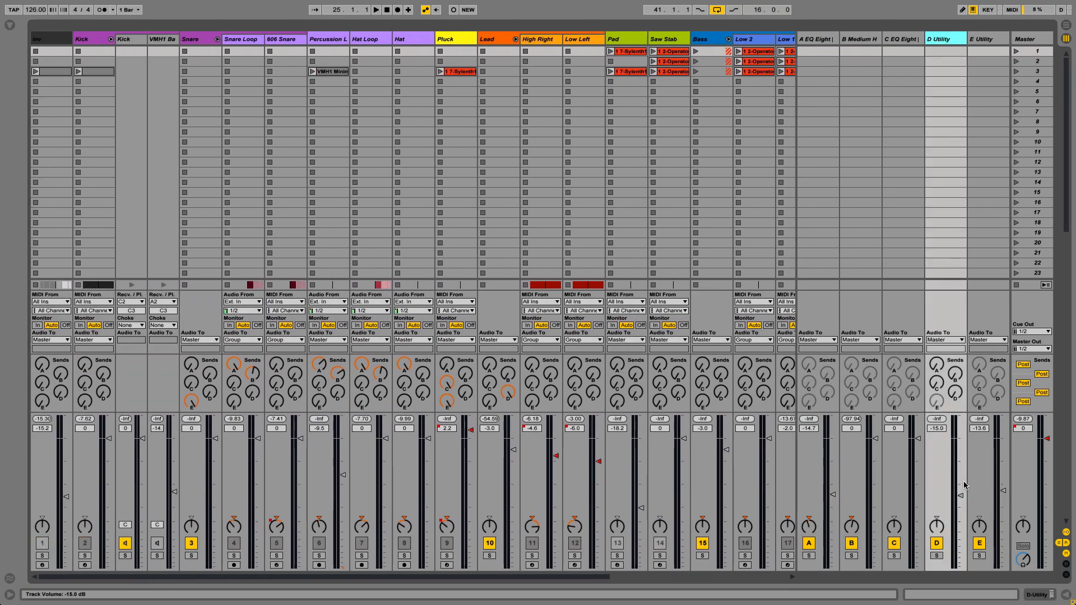
click(1032, 595)
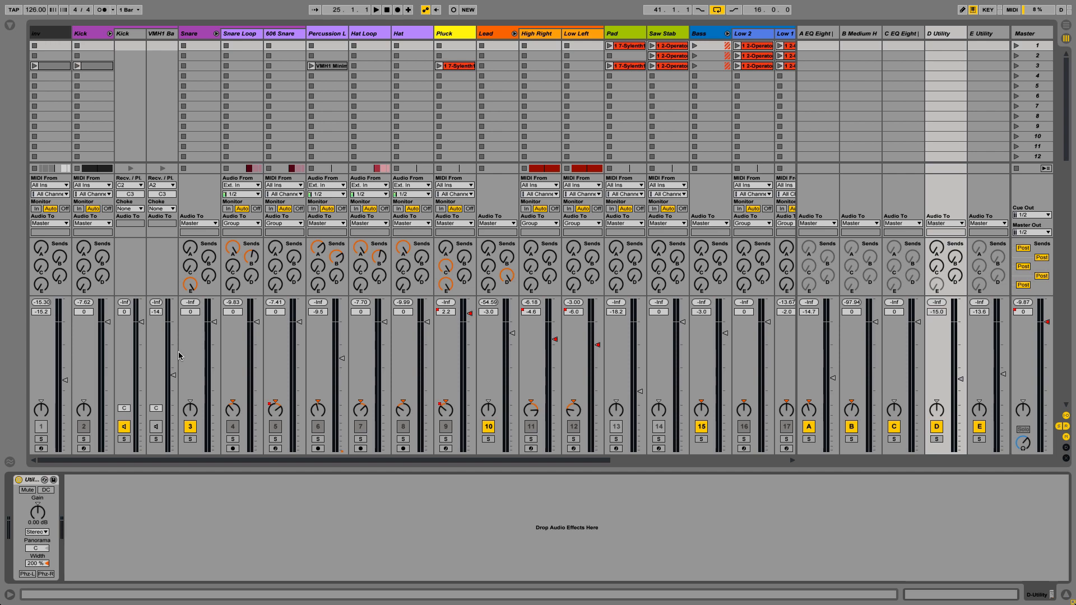
Examine the effect chains of return tracks A, B and C, from EQ Eight and Altiverb to Reverb and Utility.
click(821, 35)
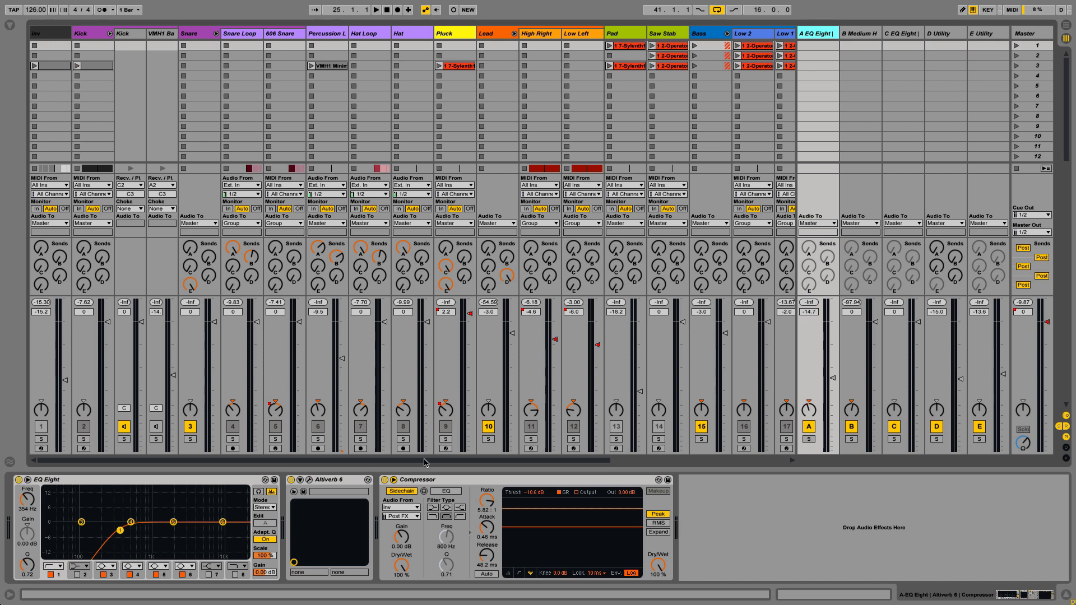
click(867, 35)
click(907, 34)
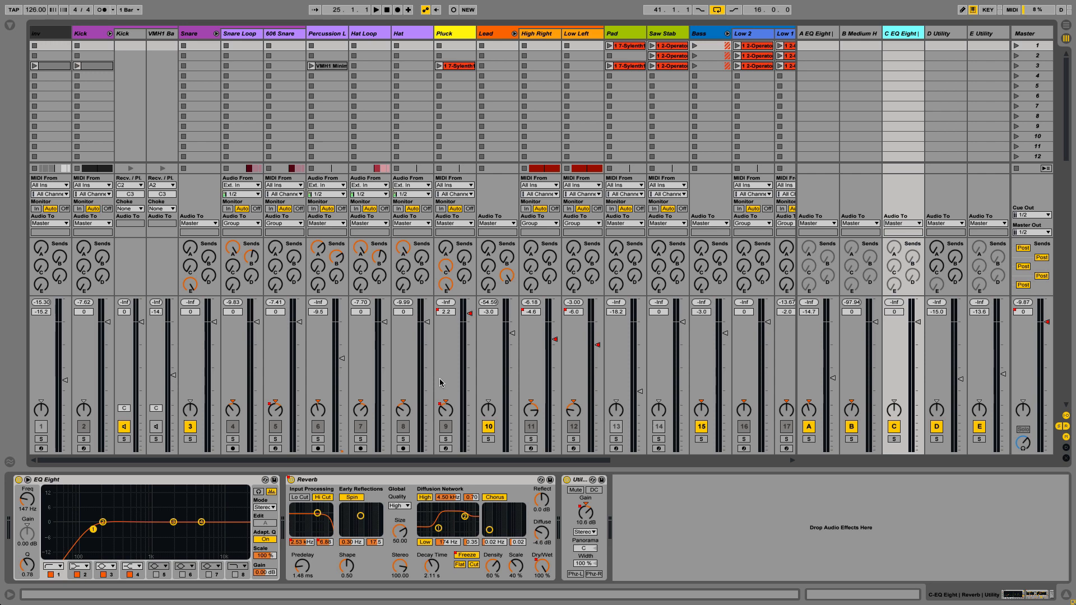
Show the Mastering Chain and Ozone 5 on the Master track, return to Arrangement View, and close the Ozone window.
click(1036, 38)
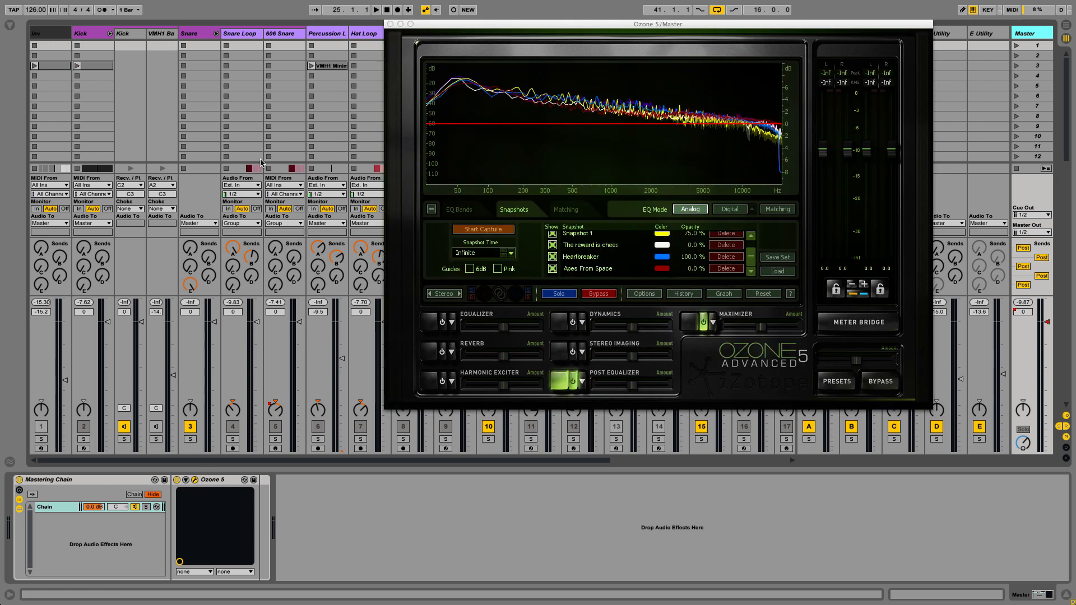
click(278, 136)
key(Tab)
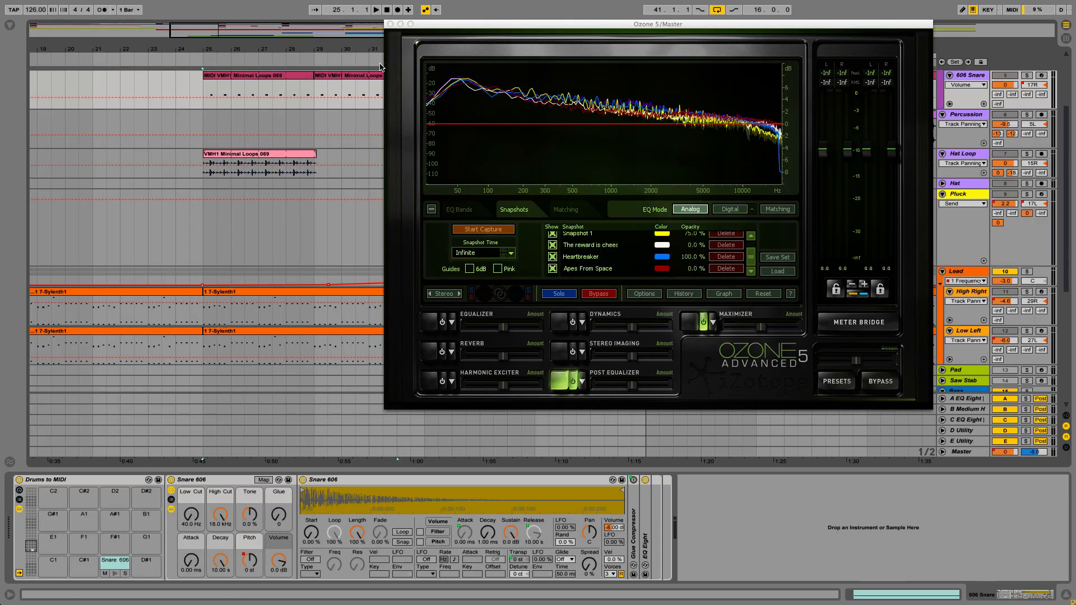
click(391, 24)
Zoom the arrangement out, select the 606 Snare clip at bar 41, play briefly from there, and turn off the FX solo.
drag(384, 37, 389, 16)
click(377, 75)
key(space)
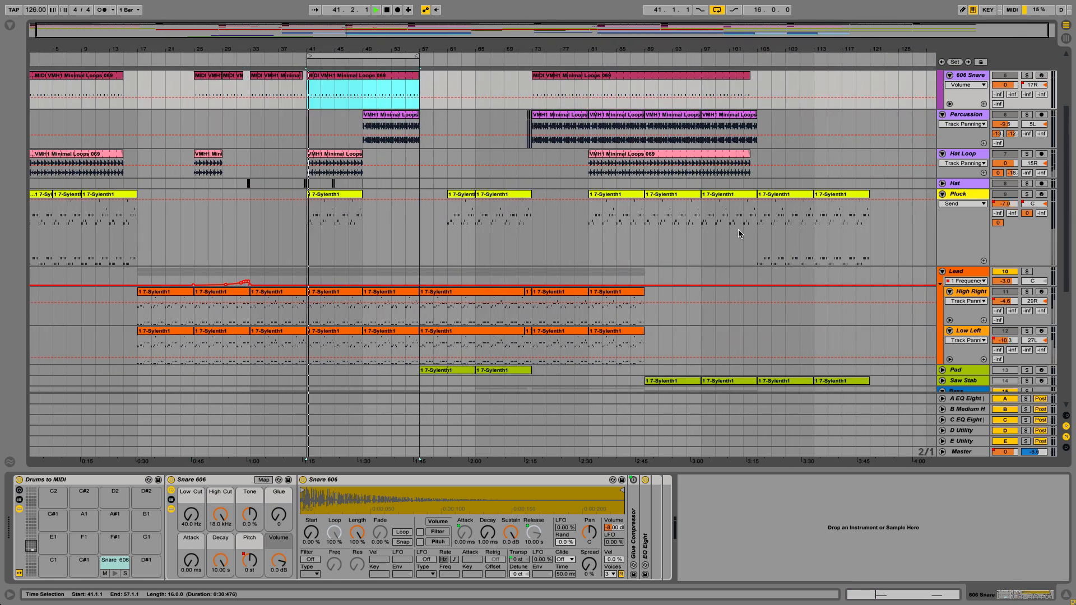
key(space)
double_click(1026, 184)
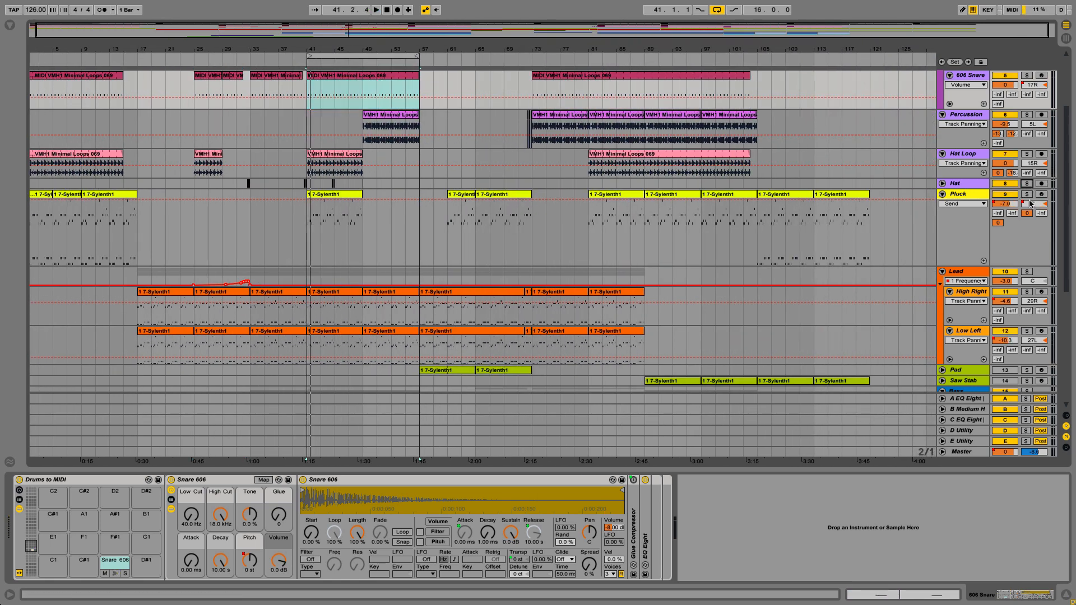
Open Ozone 5 on the Master track, review its spectrum snapshots, and play the track from bar 41 to compare the curves.
click(977, 452)
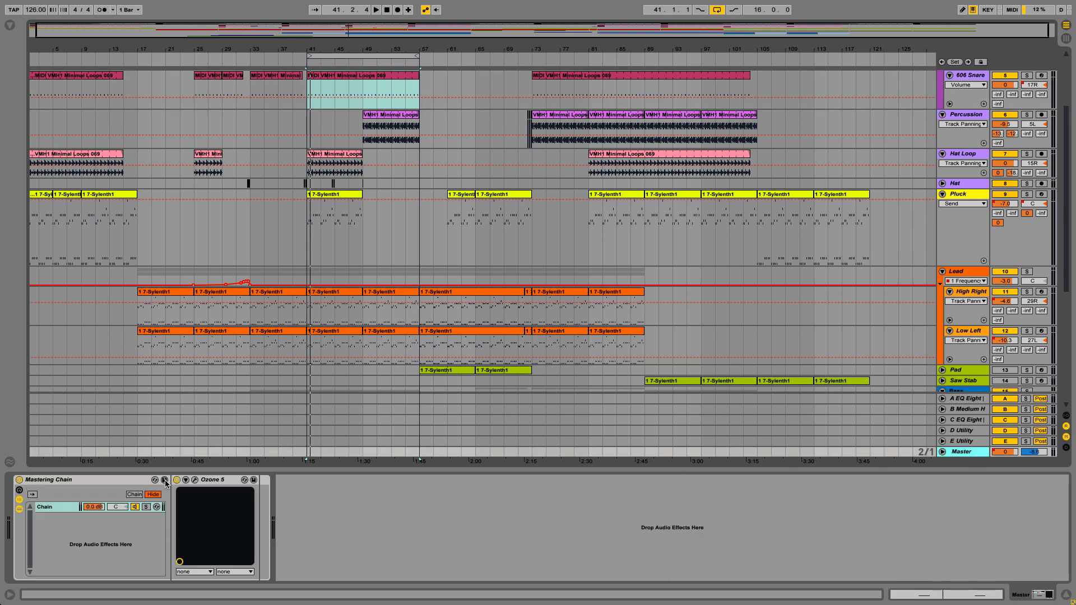
click(194, 479)
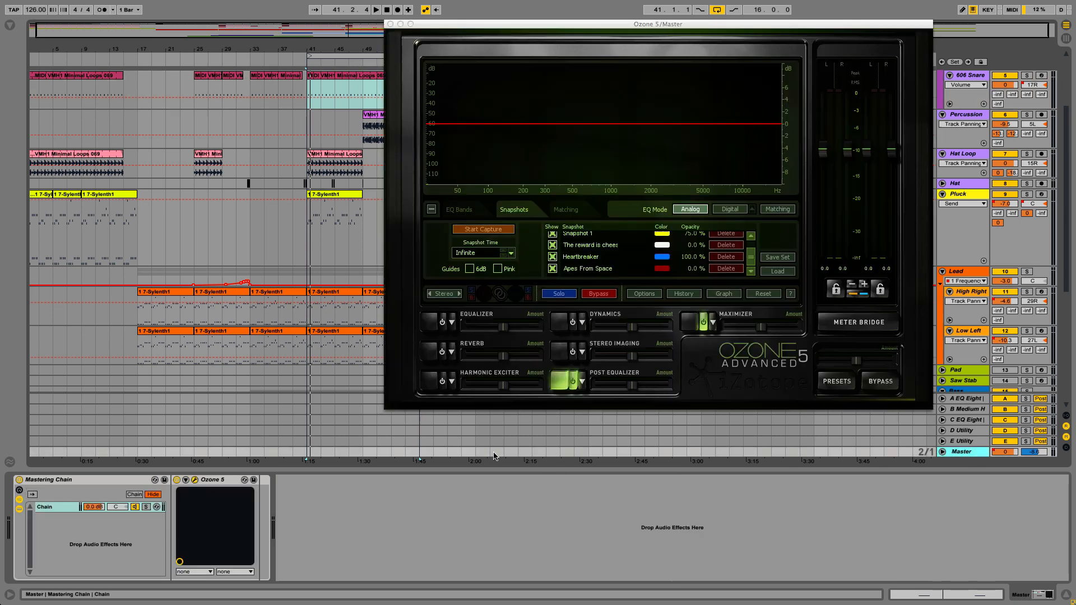
scroll(622, 270, up, 1)
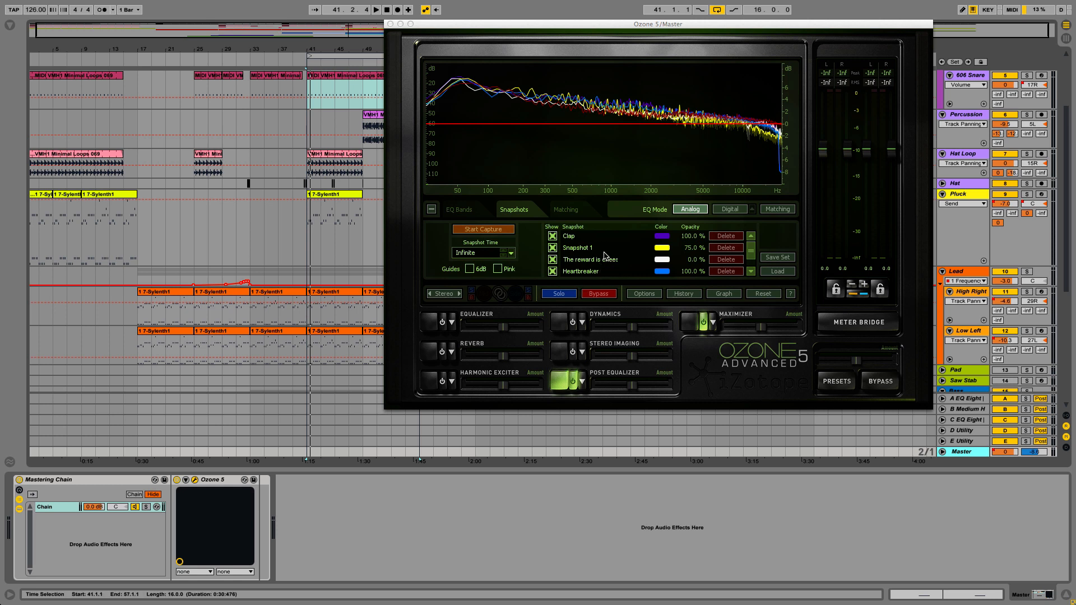
scroll(616, 271, down, 1)
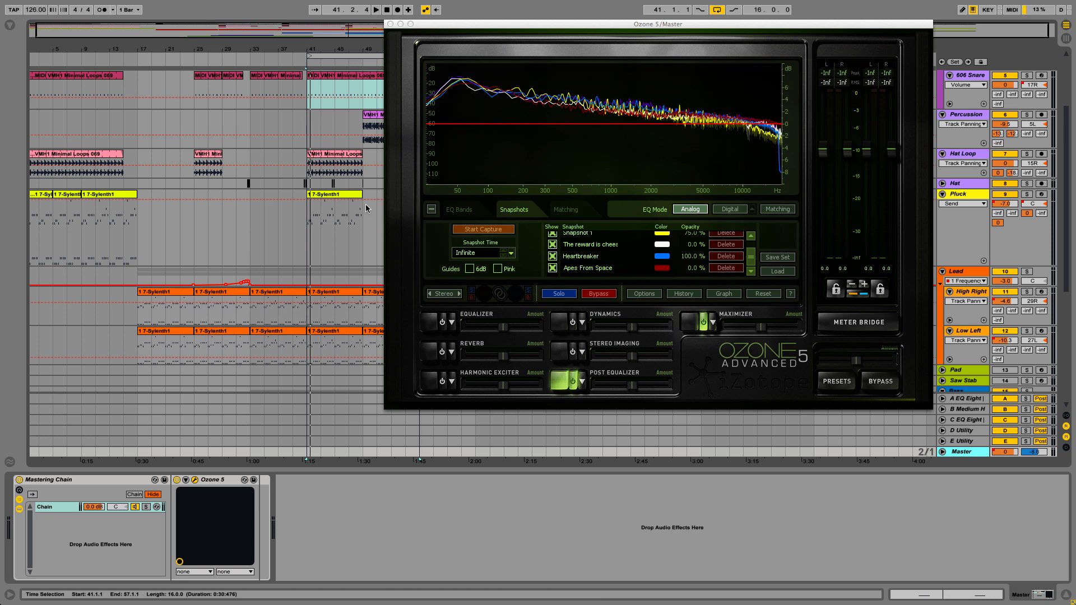
key(space)
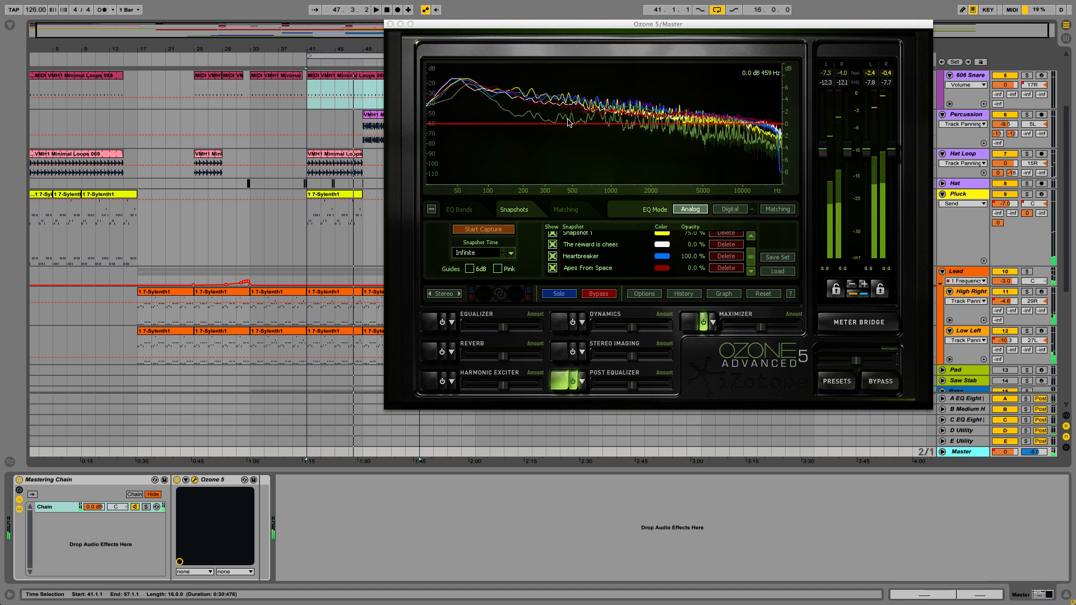
key(space)
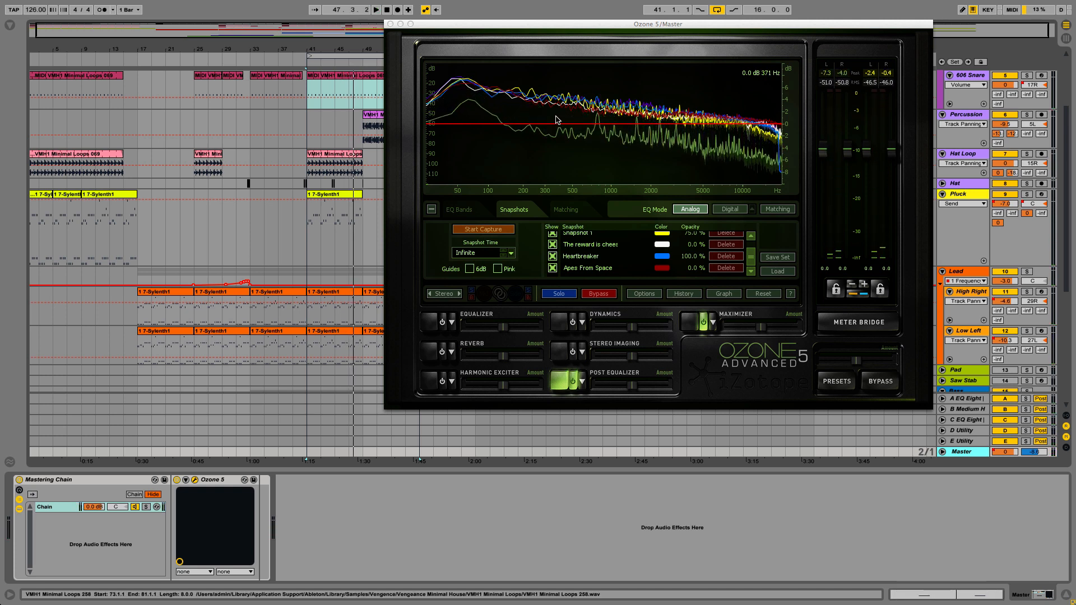